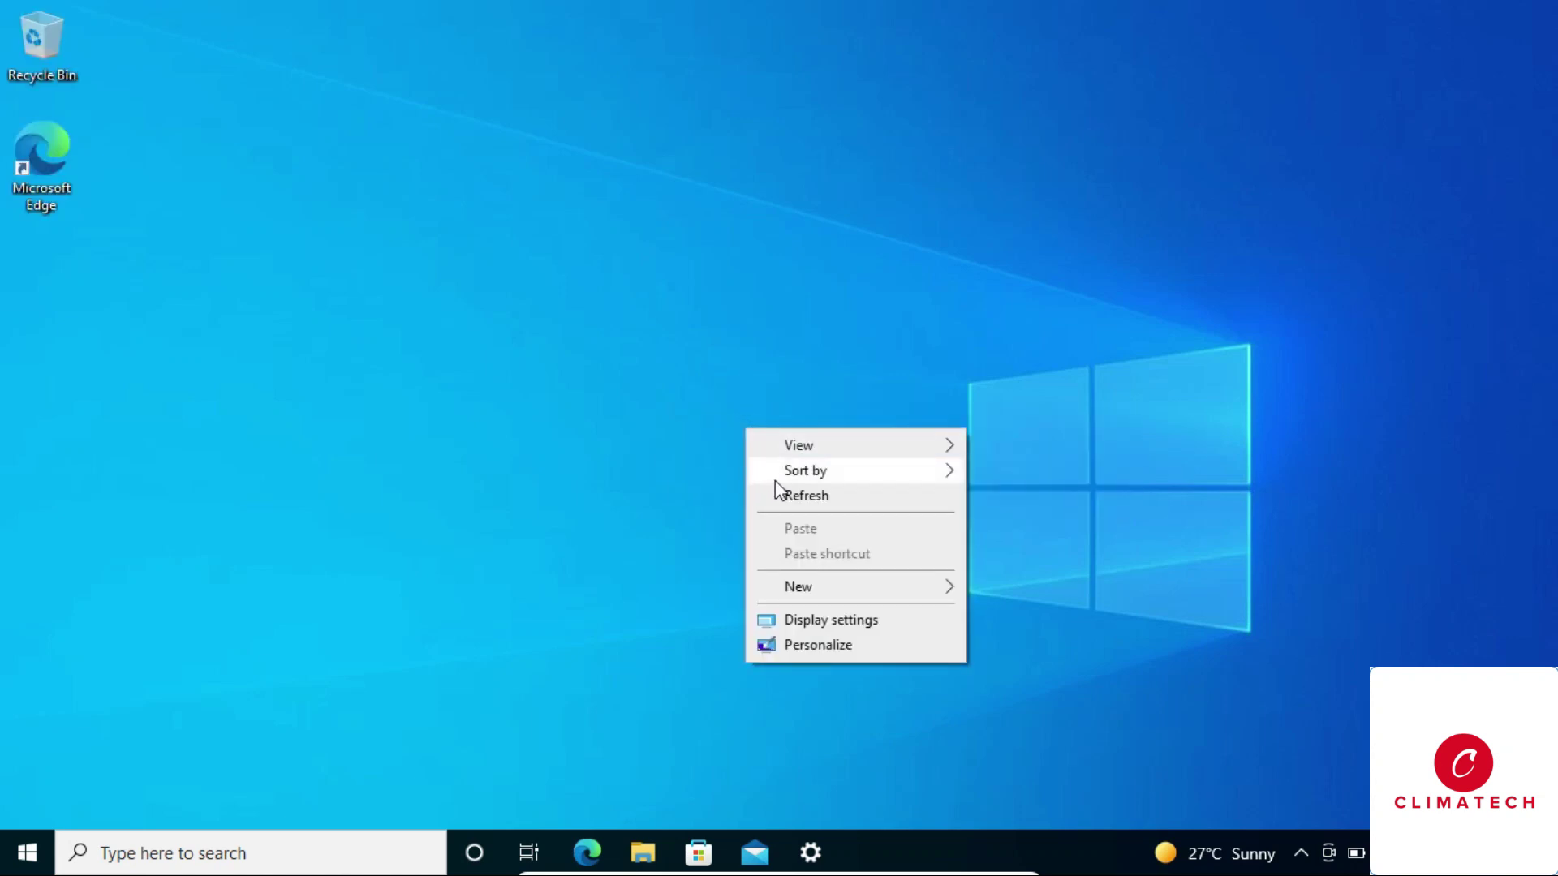
Refresh the desktop three times from its right-click menu.
{"action": "left_click", "coordinate": [776, 491]}
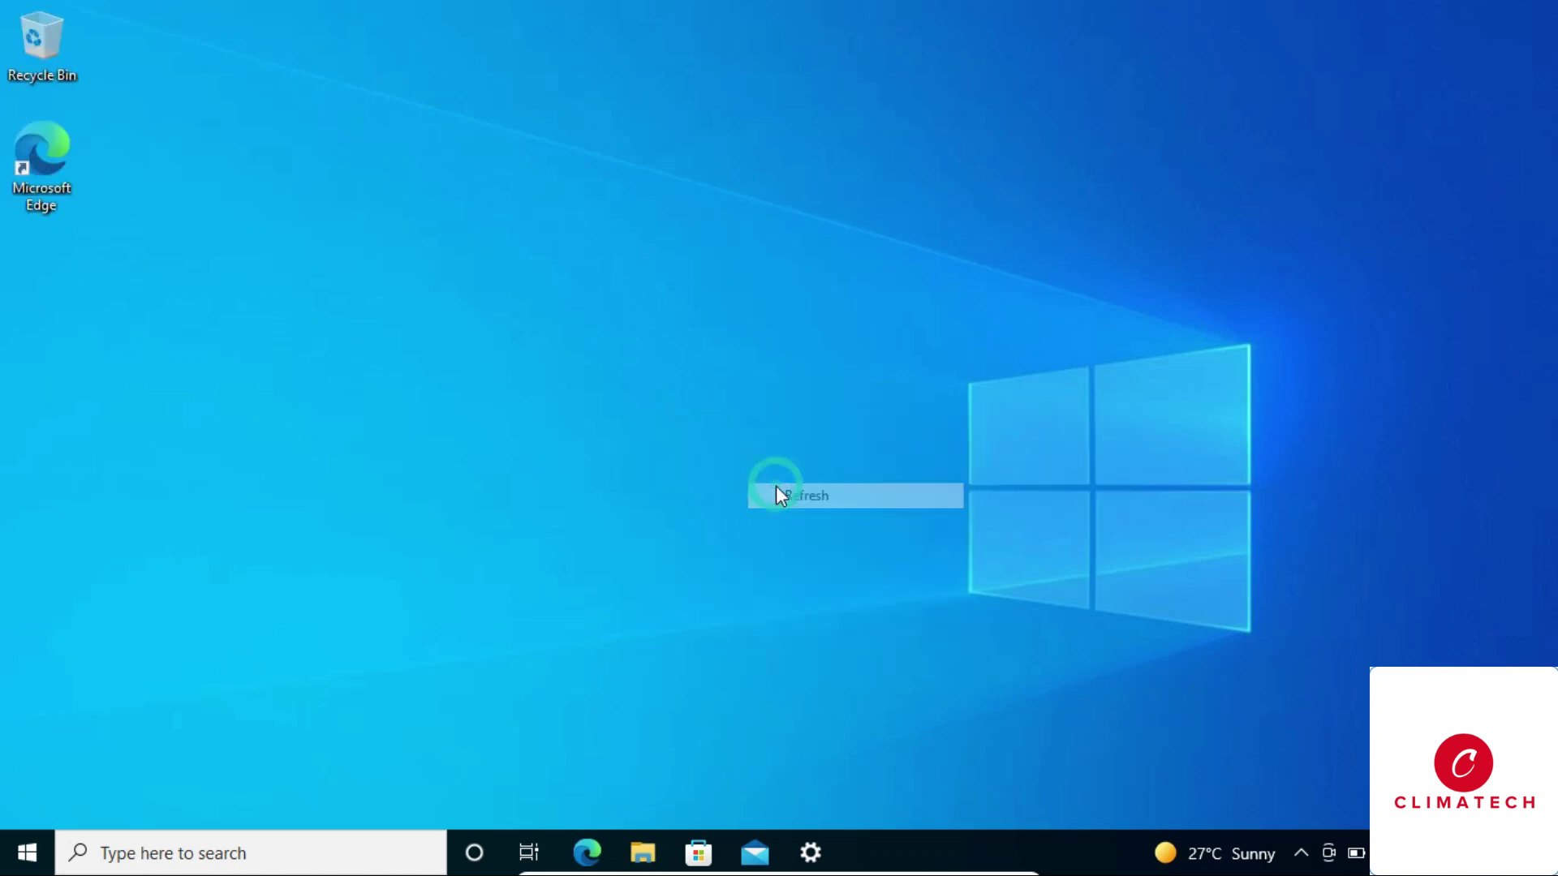
{"action": "right_click", "coordinate": [726, 370]}
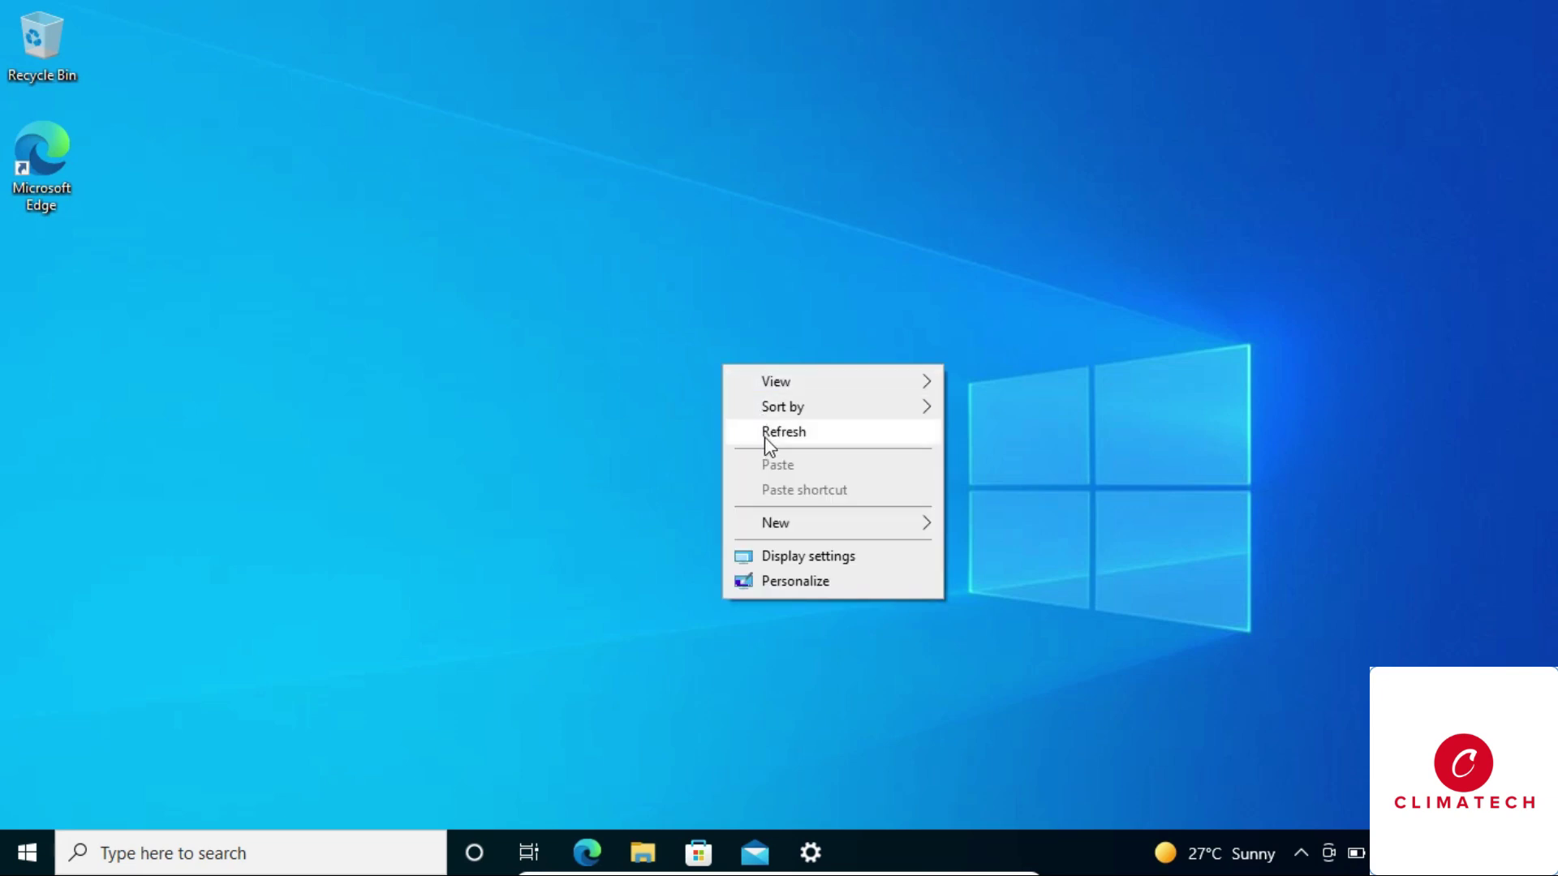
{"action": "left_click", "coordinate": [792, 435]}
{"action": "right_click", "coordinate": [759, 380]}
{"action": "left_click", "coordinate": [799, 445]}
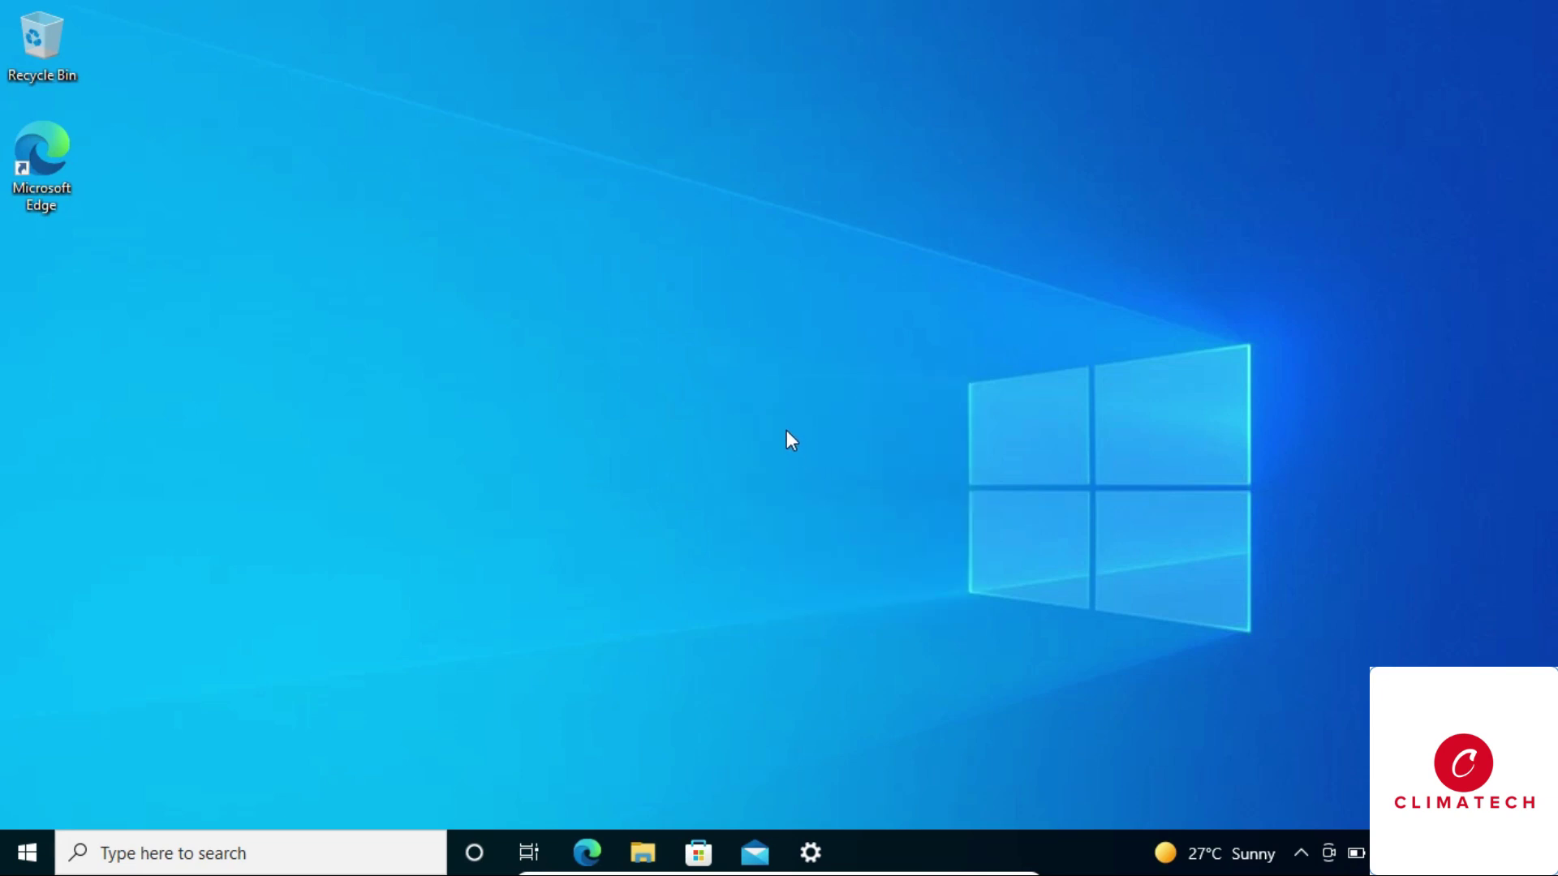
{"action": "right_click", "coordinate": [759, 362]}
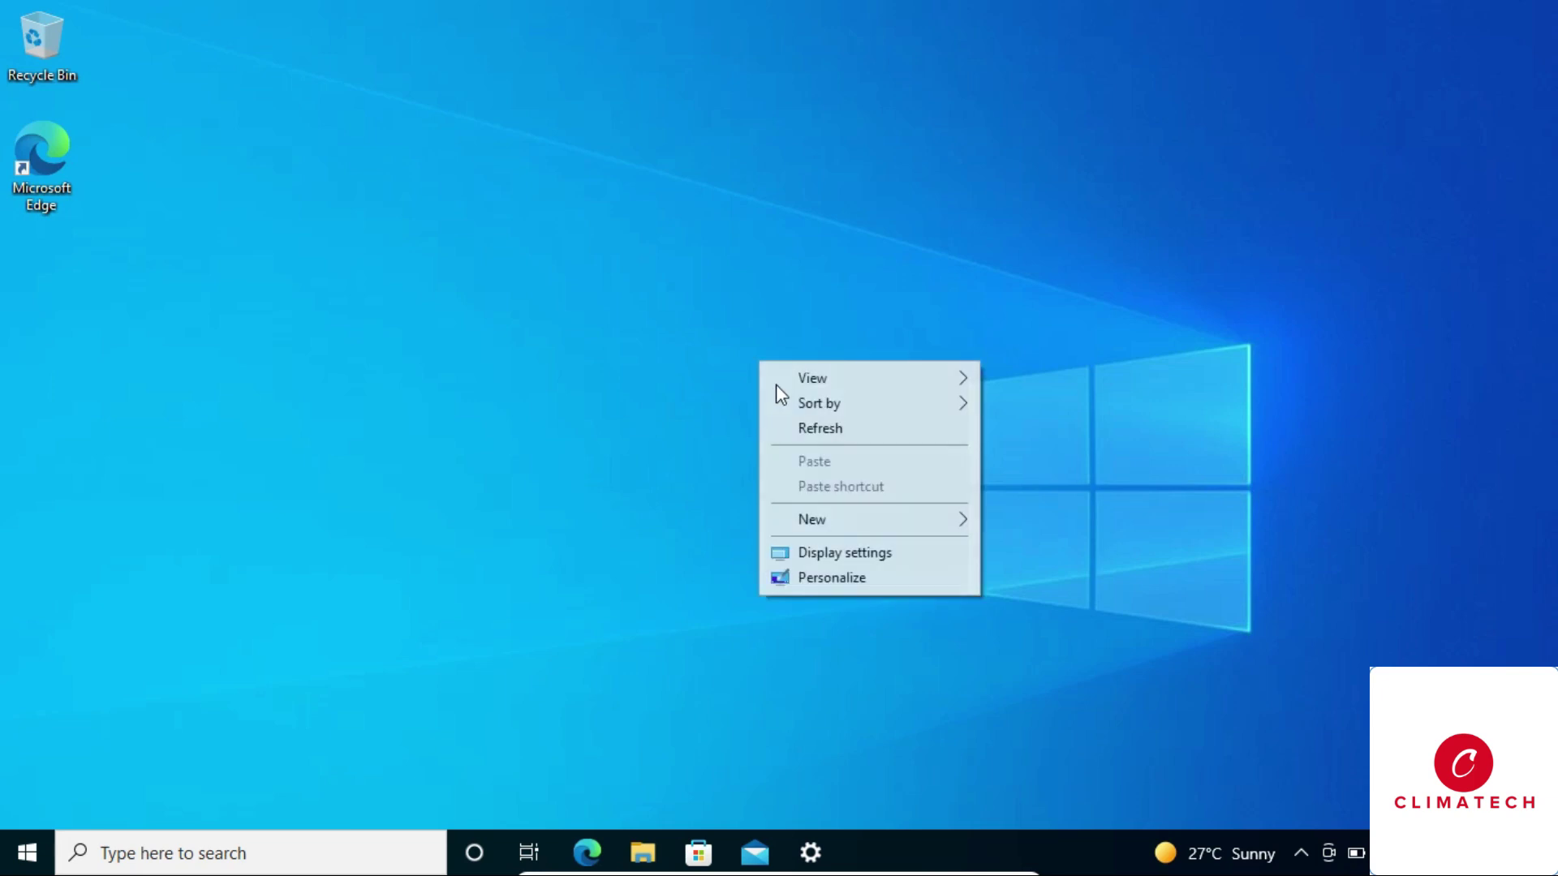
{"action": "left_click", "coordinate": [805, 428]}
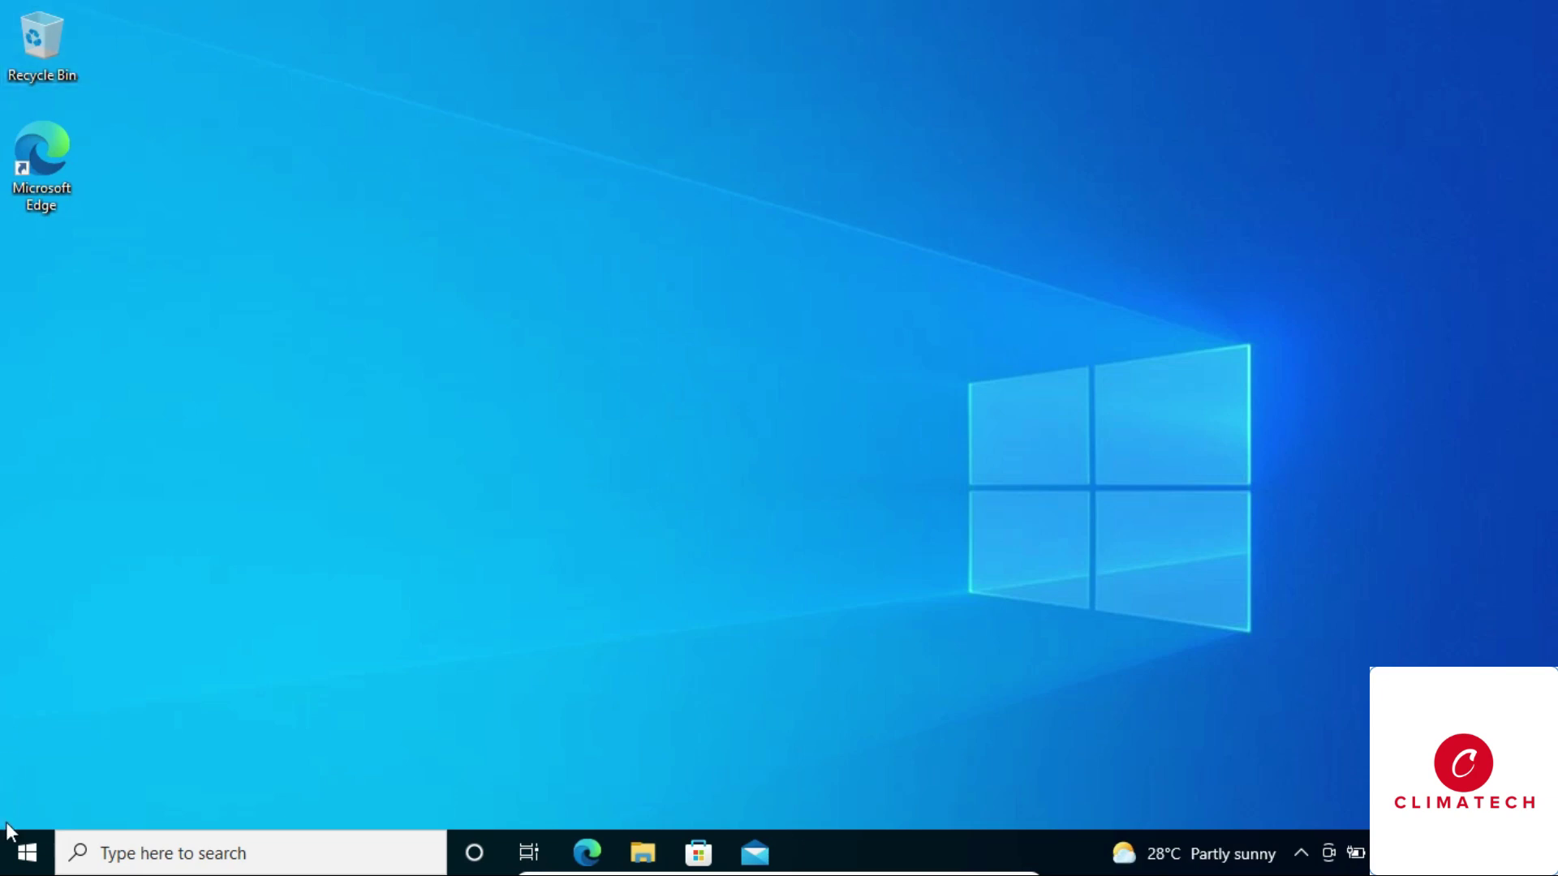
Go to Settings > Accounts > Sign-in options and scroll down to Password.
{"action": "left_click", "coordinate": [26, 852]}
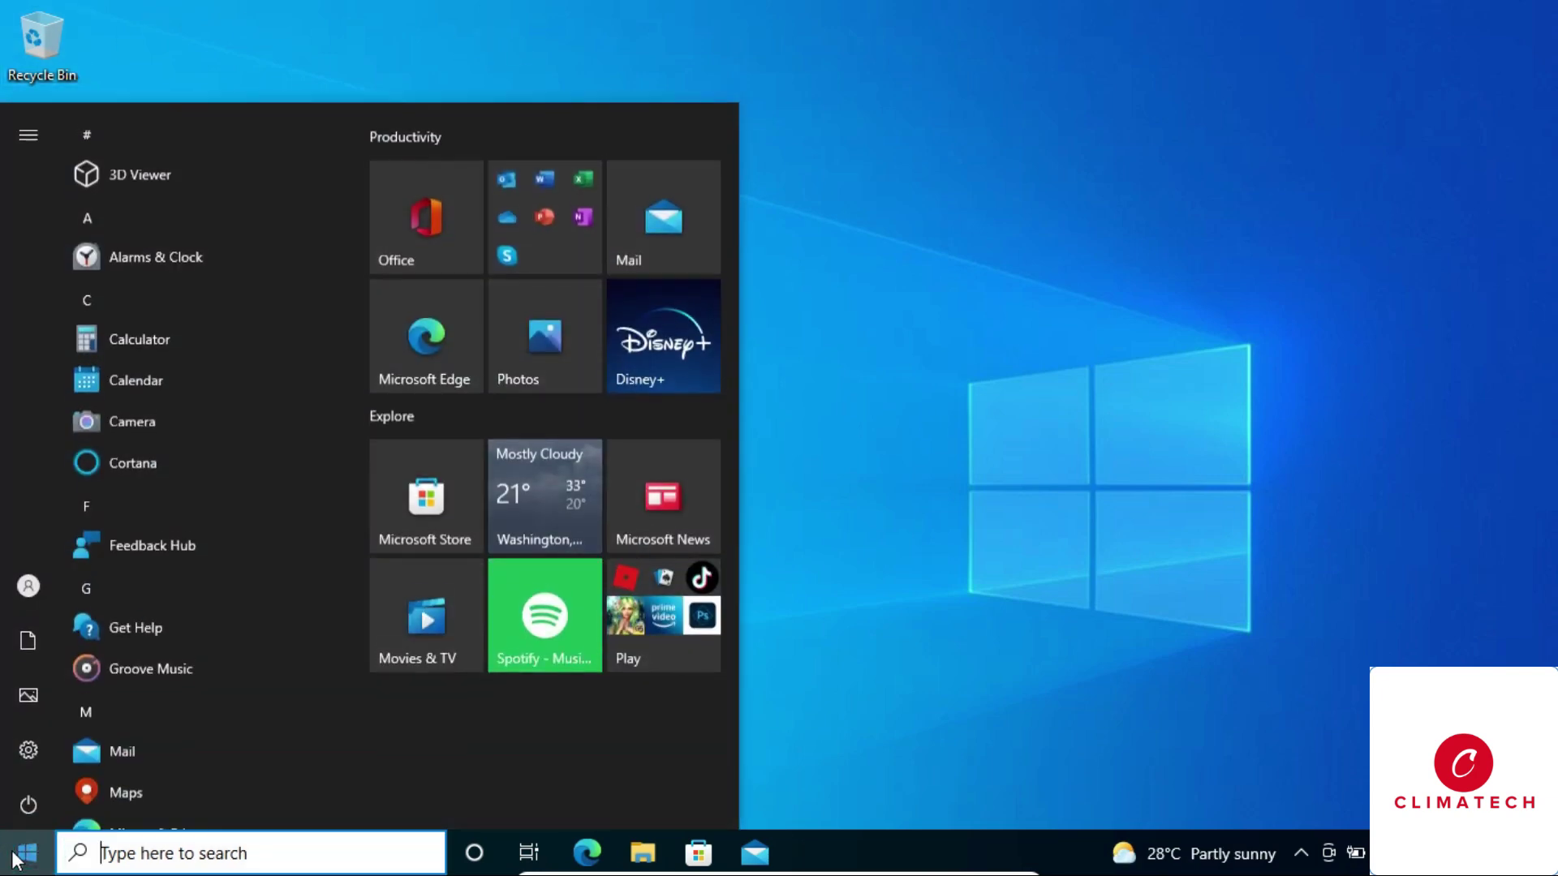
{"action": "left_click", "coordinate": [27, 750]}
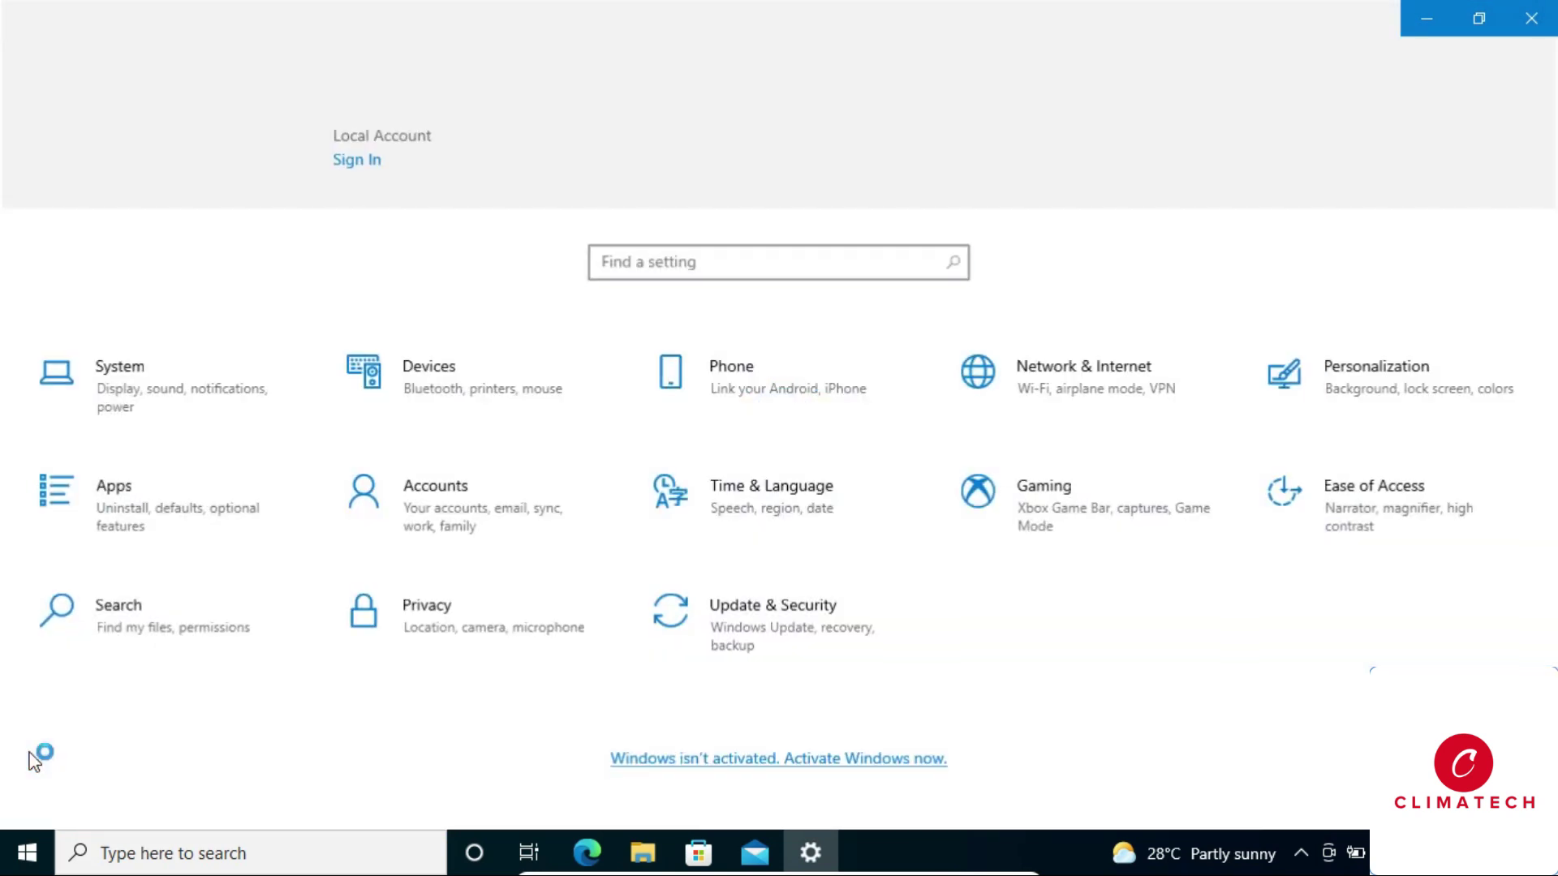
{"action": "left_click", "coordinate": [468, 515]}
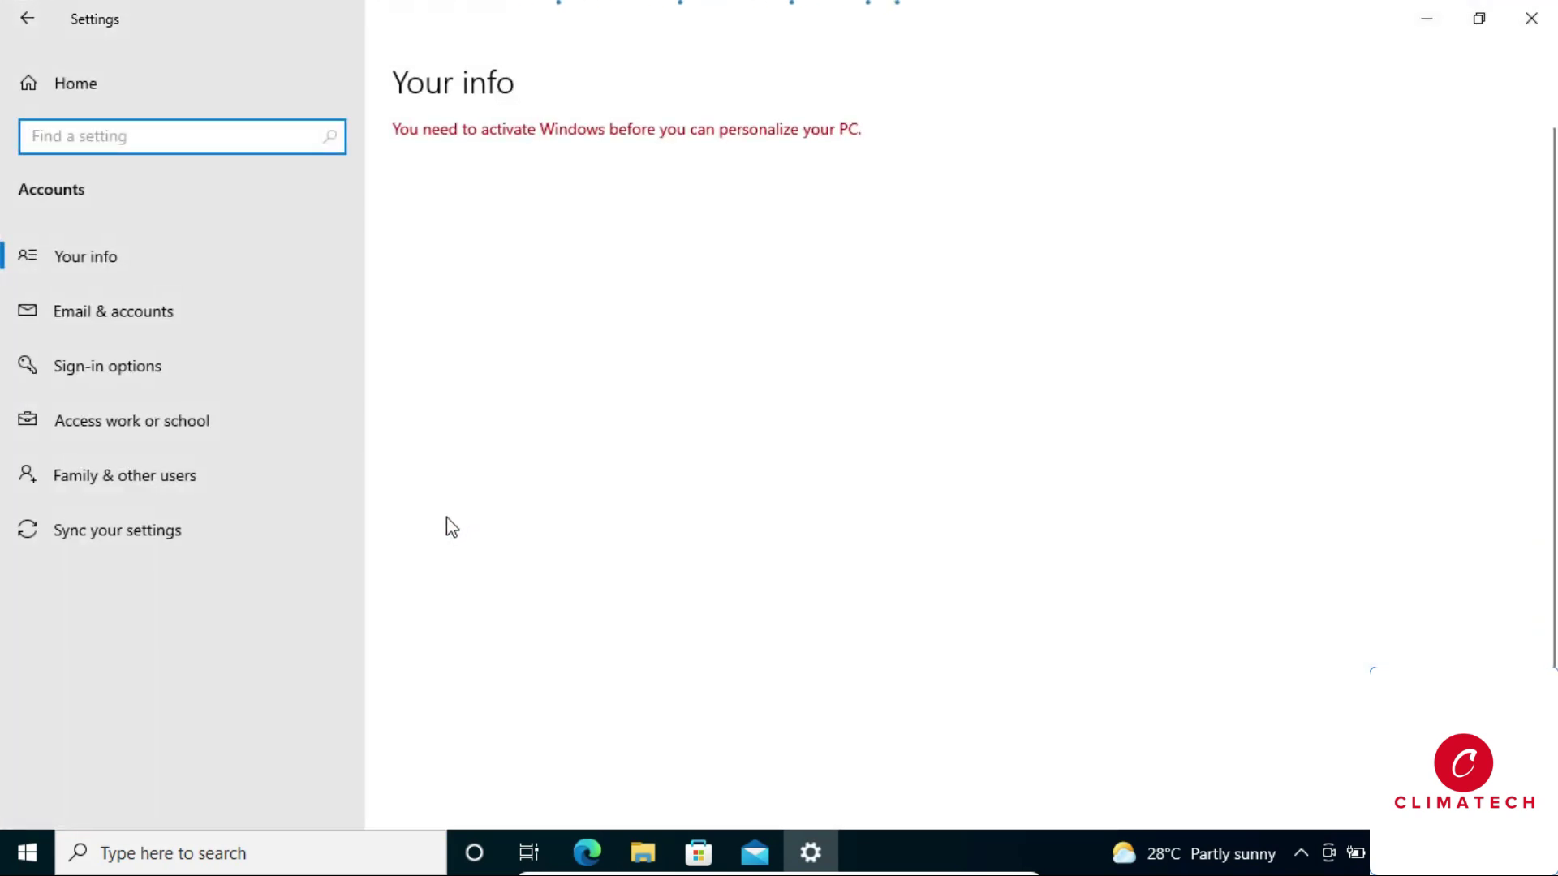
{"action": "left_click", "coordinate": [130, 376]}
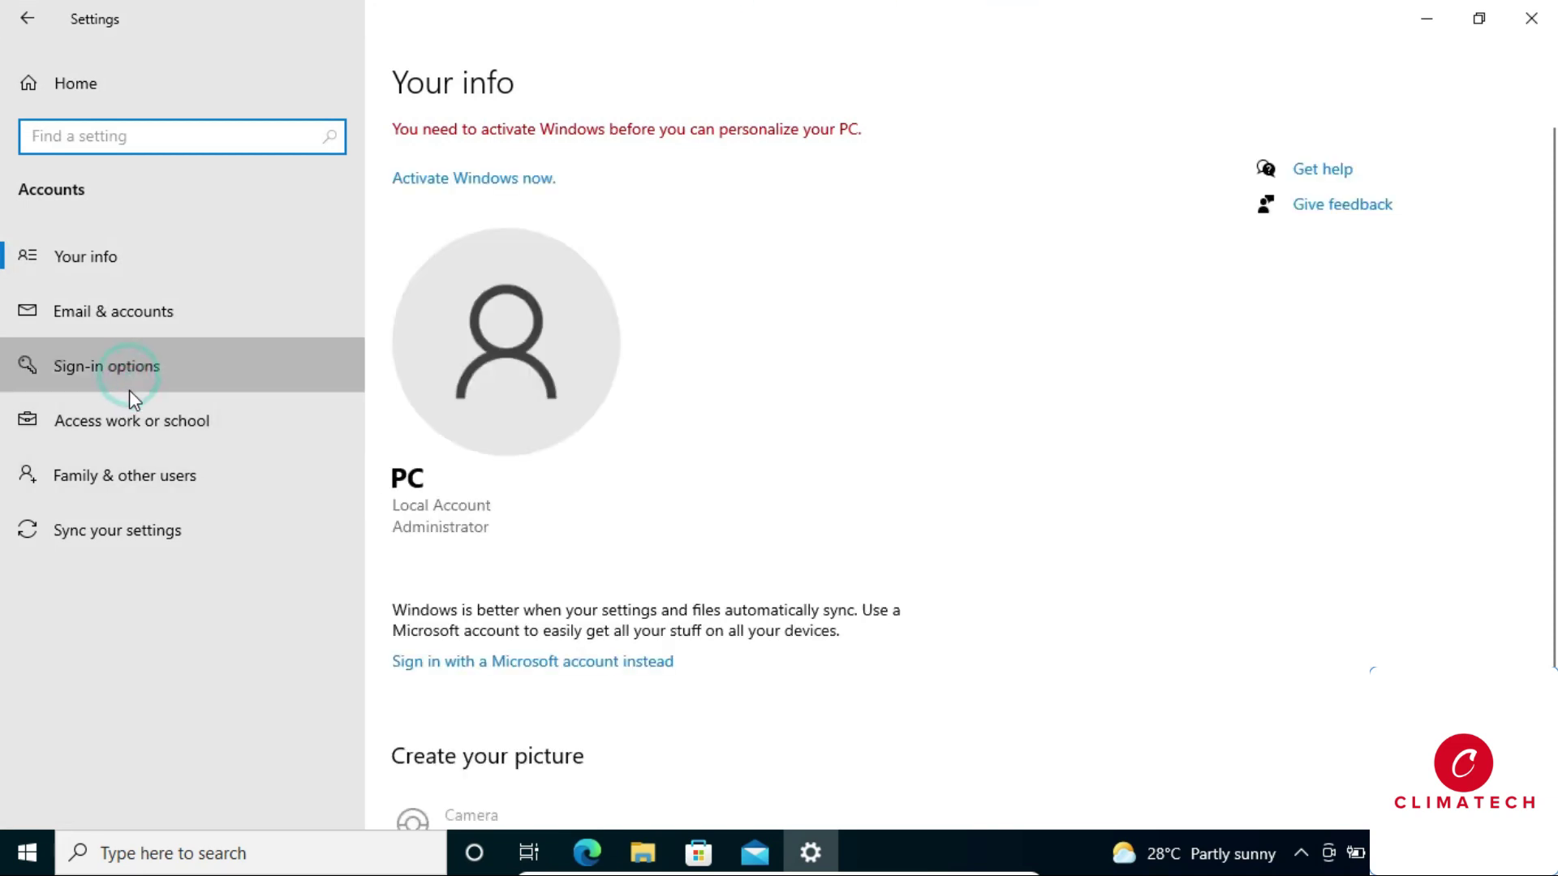
{"action": "scroll", "coordinate": [568, 520], "scroll_direction": "down", "scroll_amount": 3}
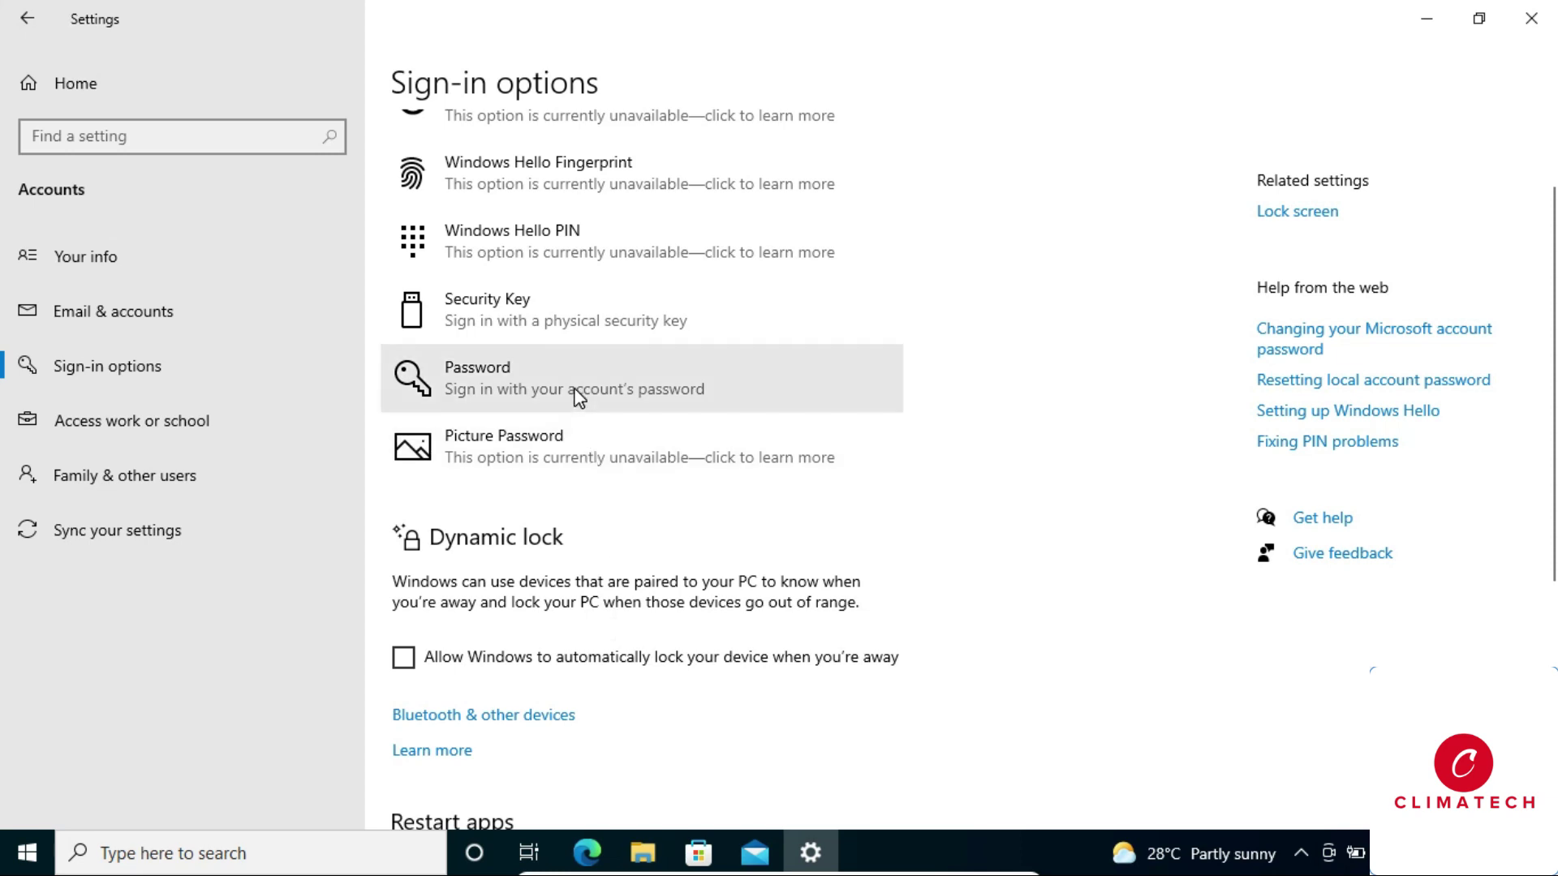
Under Password, add a new password and a password hint to the local account.
{"action": "left_click", "coordinate": [582, 382]}
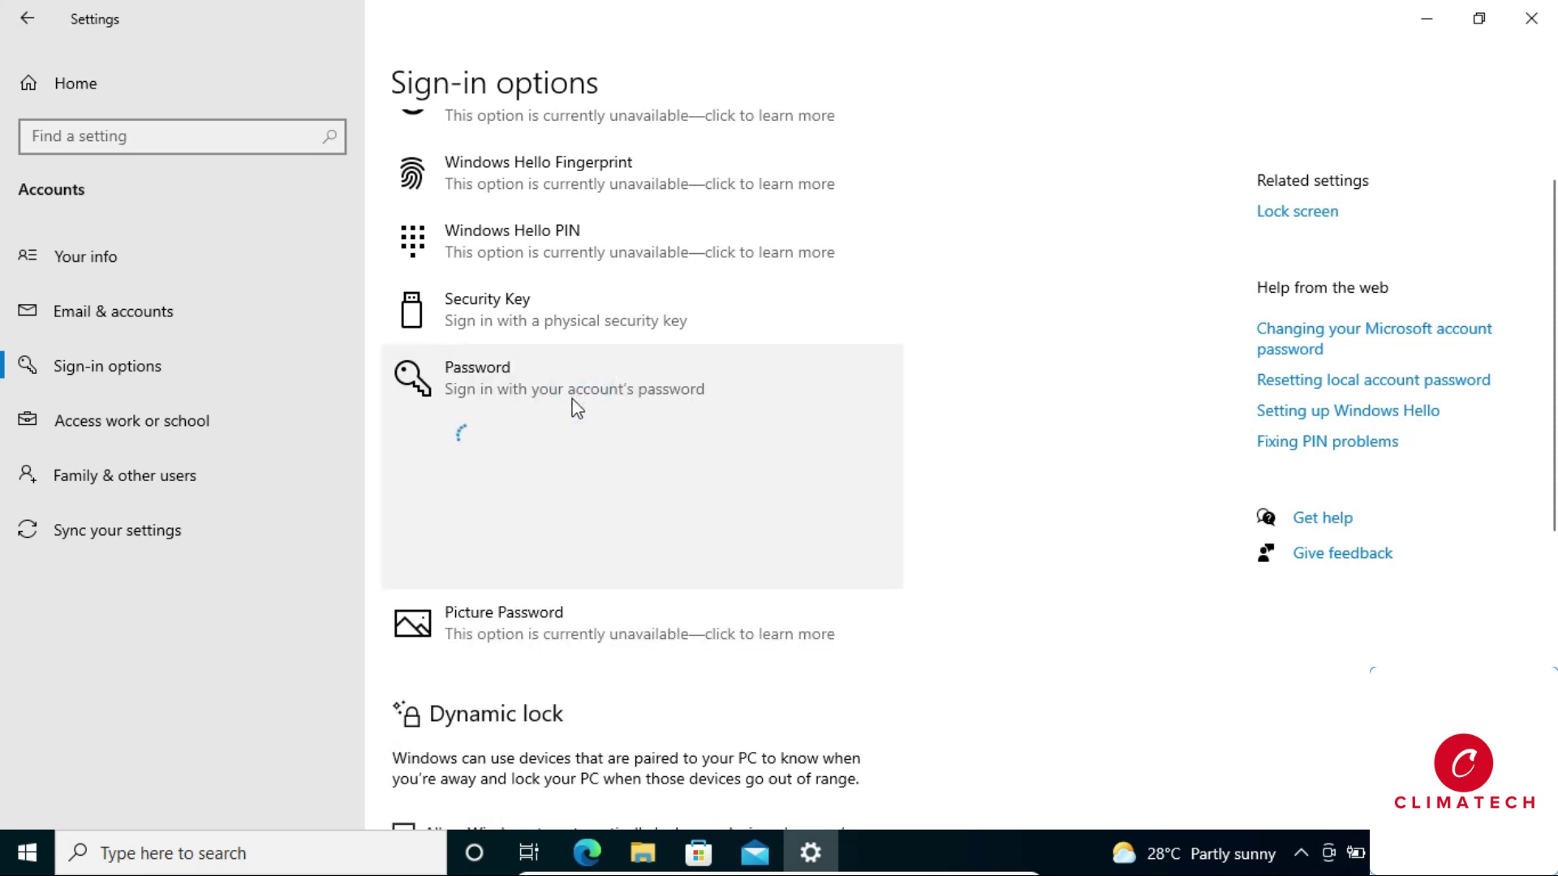
{"action": "left_click", "coordinate": [836, 561]}
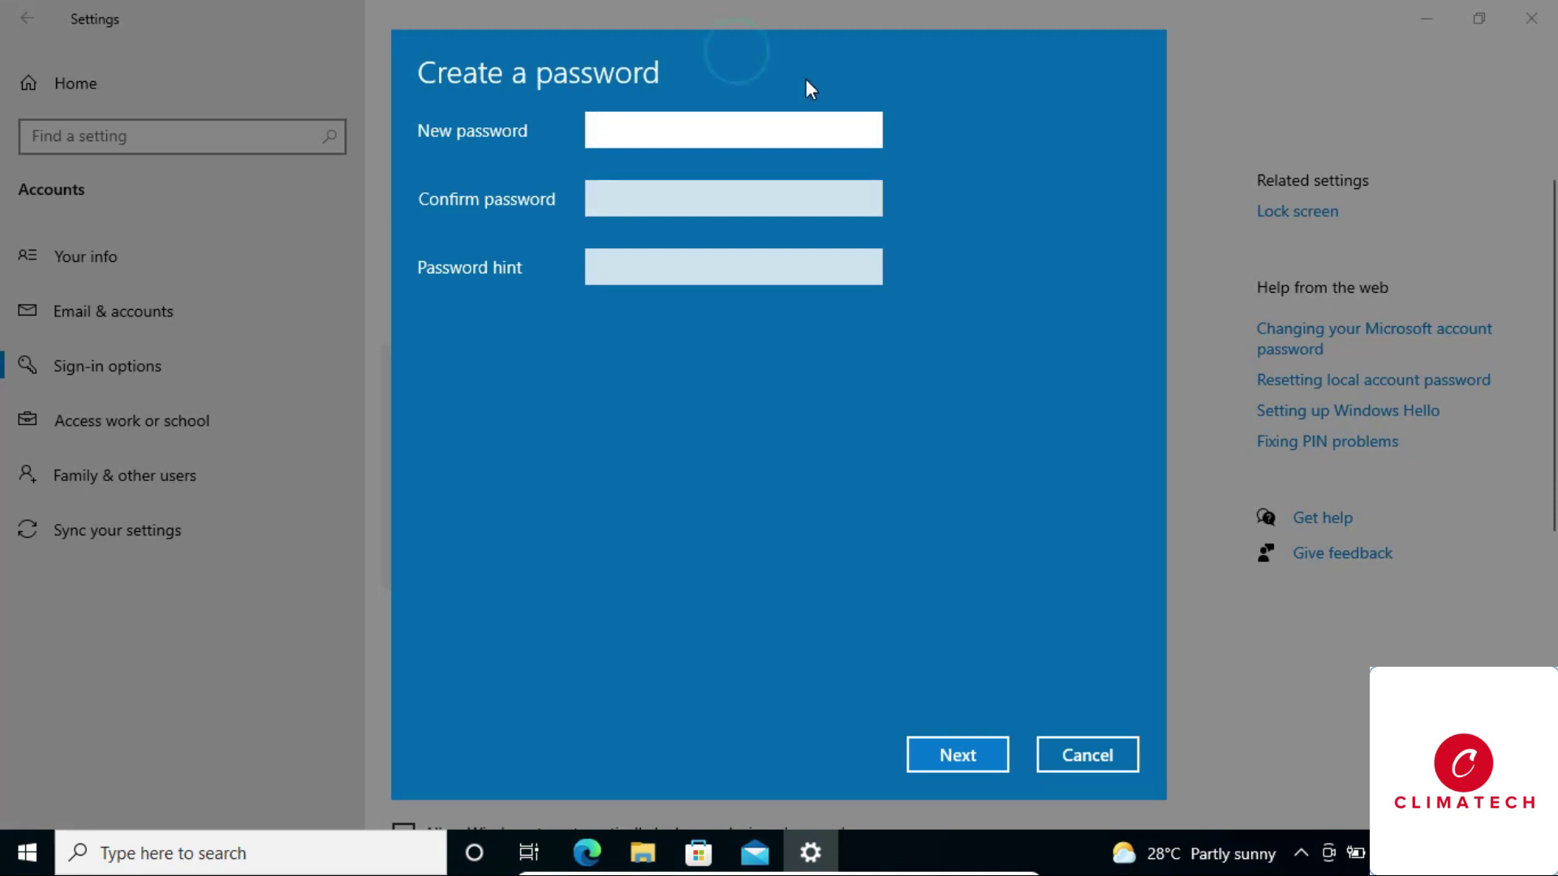
{"action": "left_click", "coordinate": [697, 128]}
{"action": "key", "text": "Tab"}
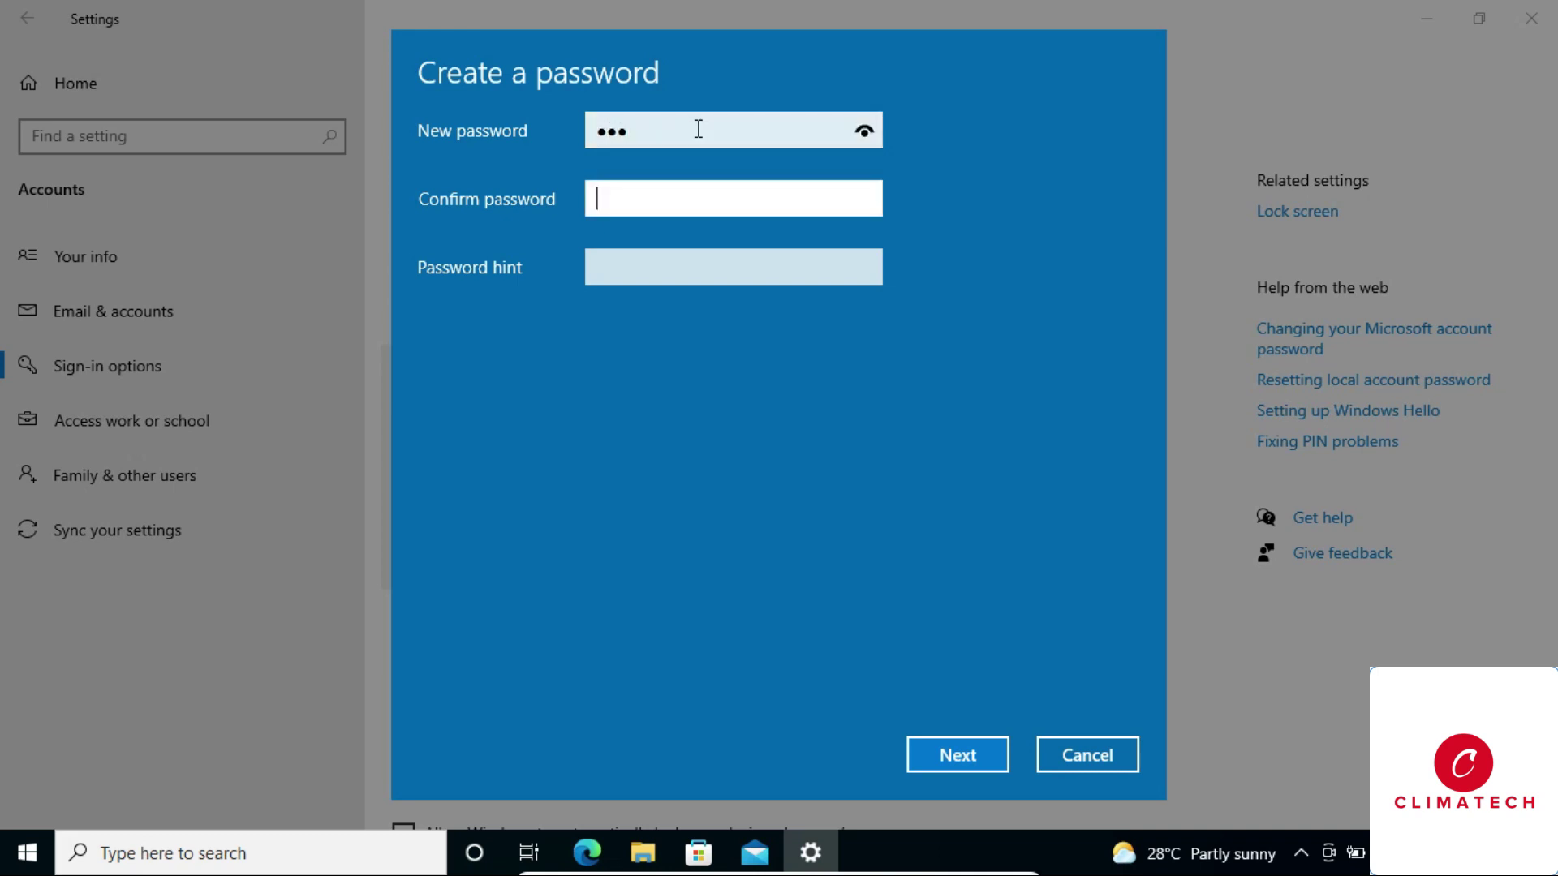
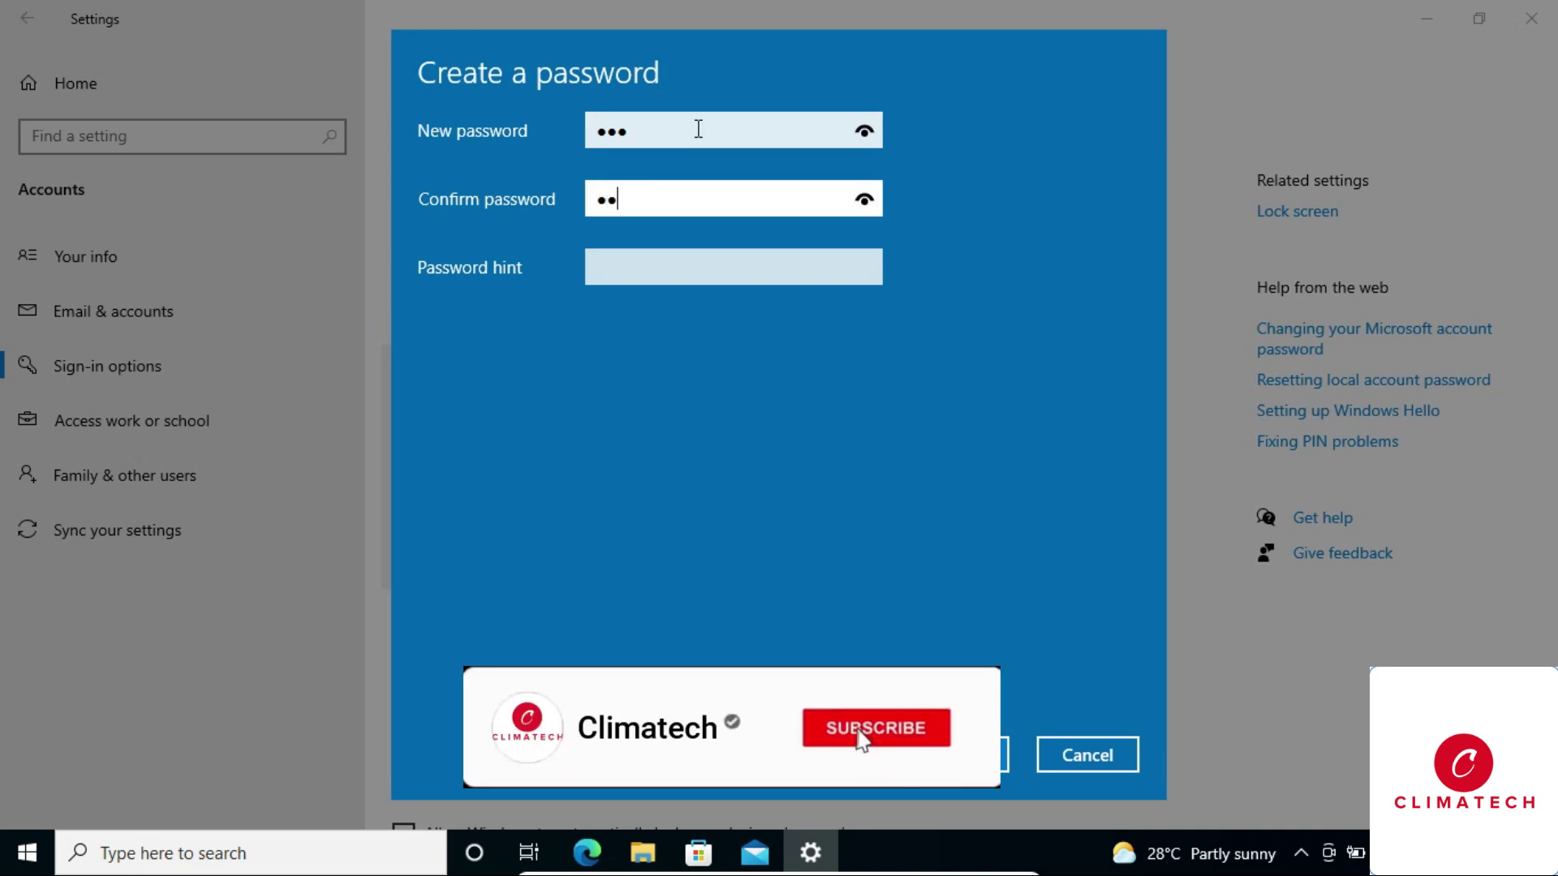
{"action": "left_click", "coordinate": [686, 261]}
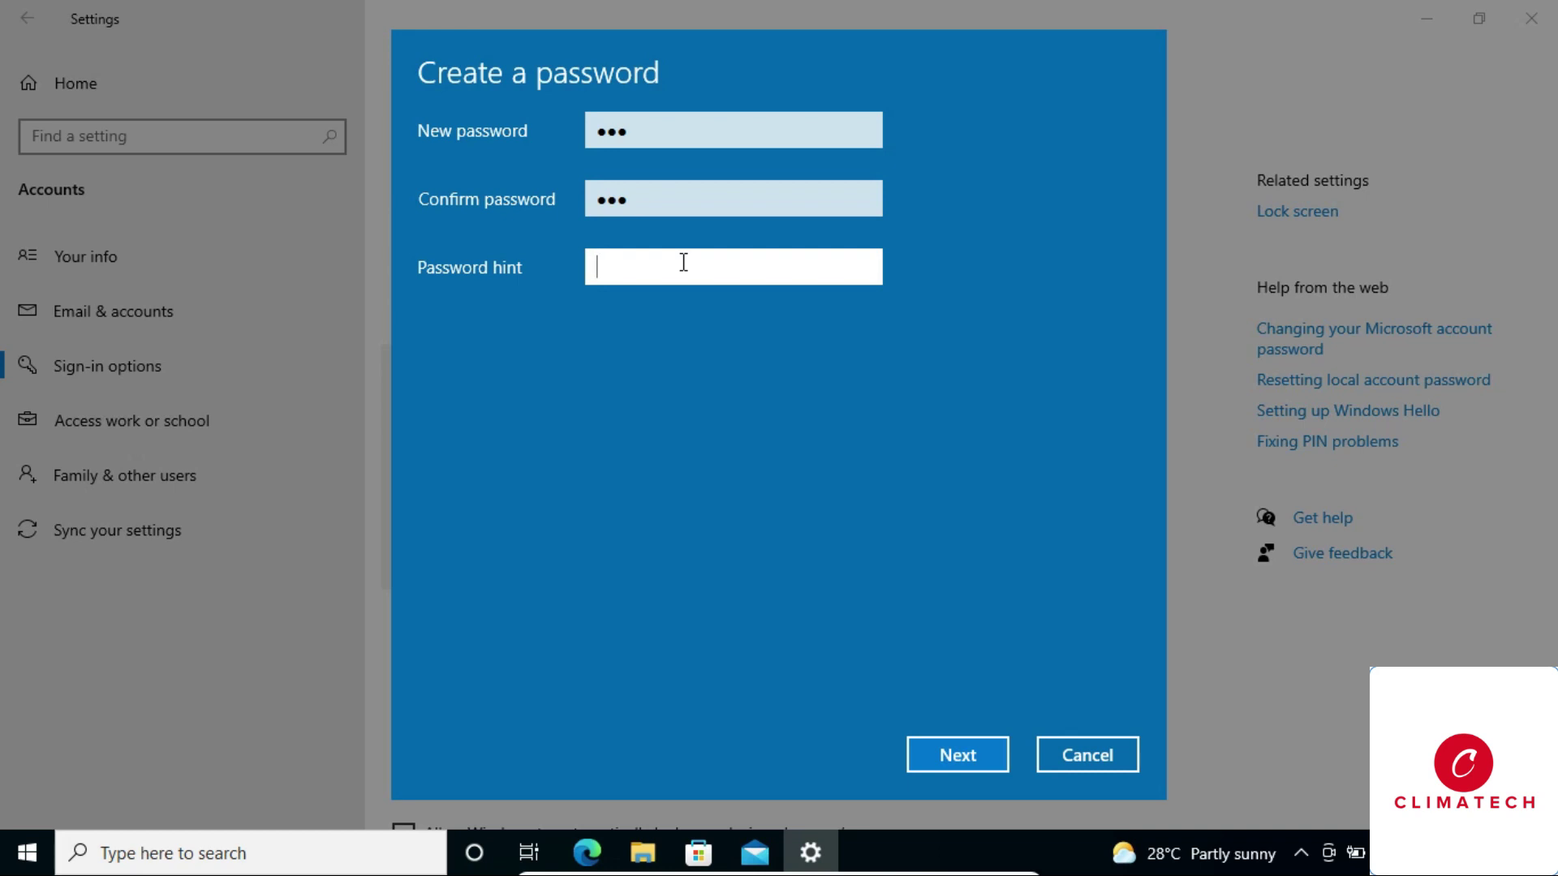
{"action": "type", "text": "a"}
{"action": "left_click", "coordinate": [928, 757]}
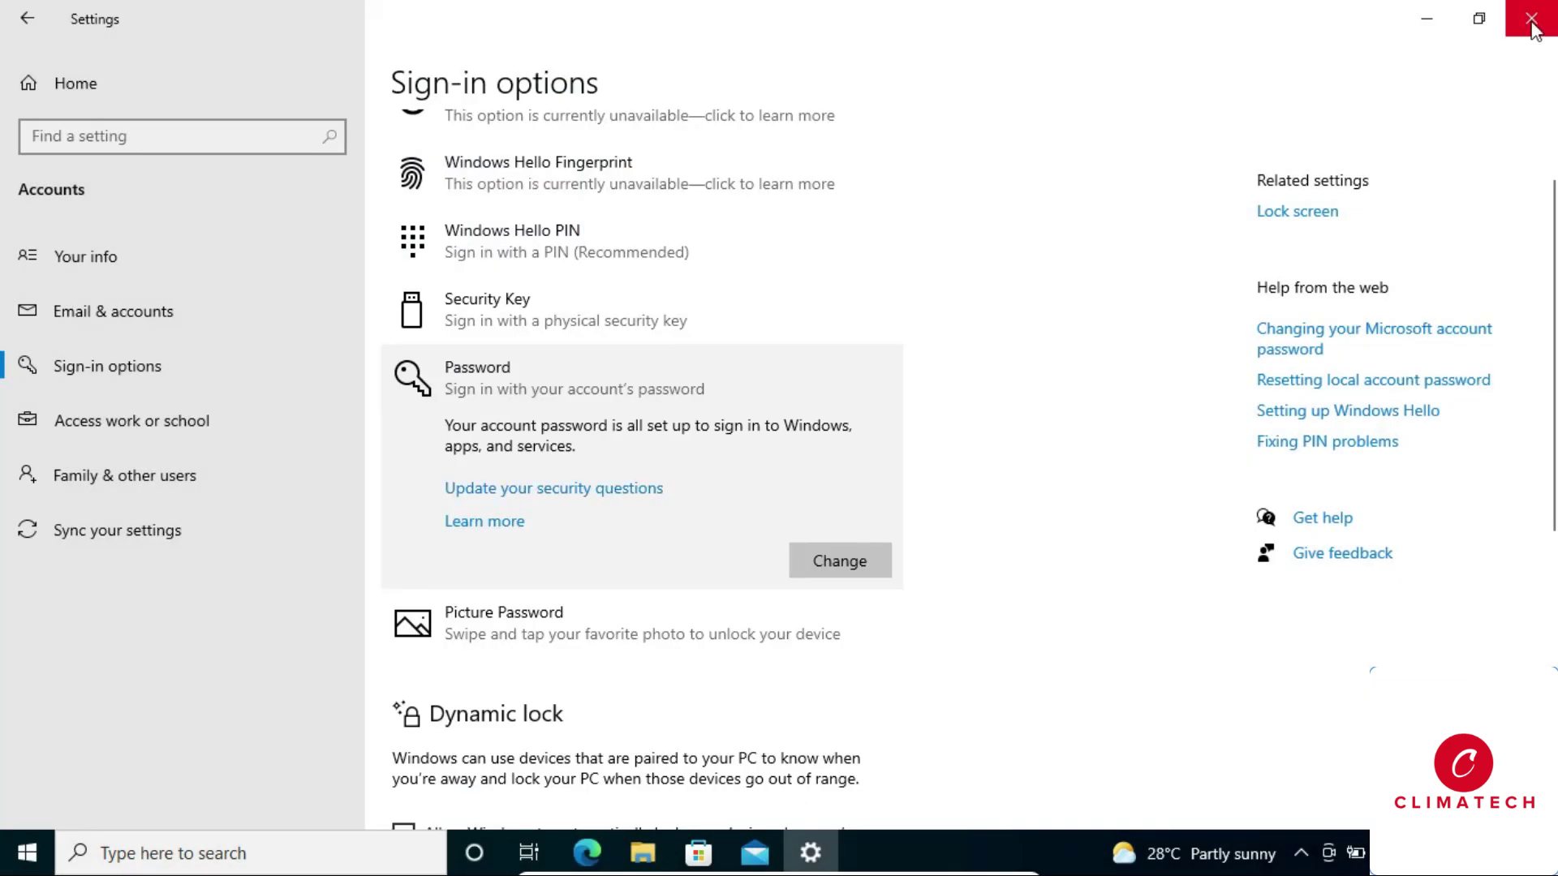
Close Settings and lock the PC from the Start menu's account options.
{"action": "left_click", "coordinate": [1531, 20]}
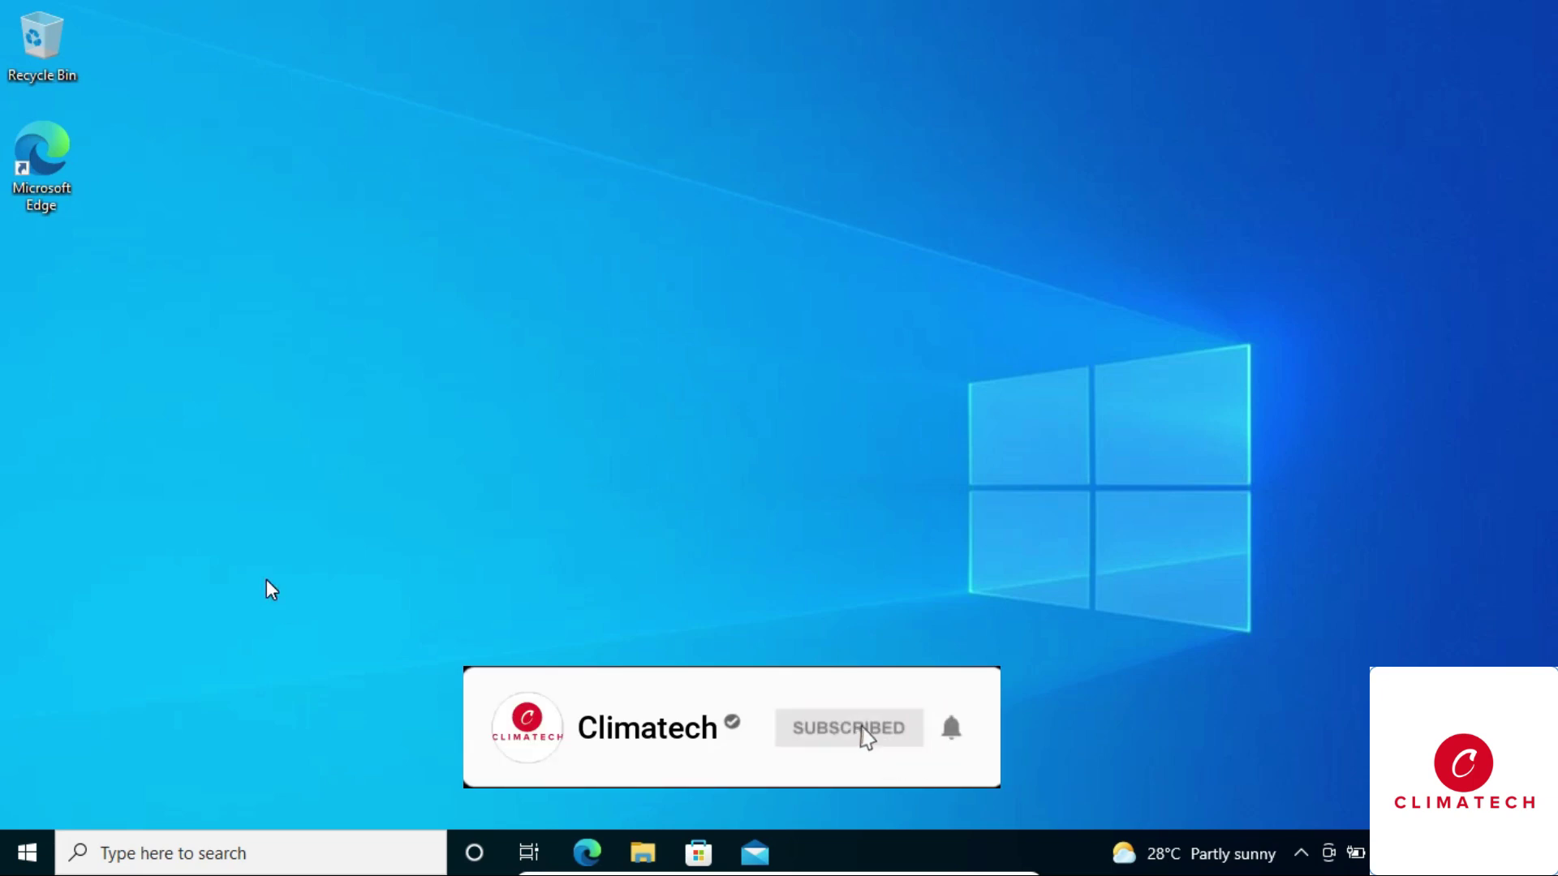
{"action": "left_click", "coordinate": [25, 849]}
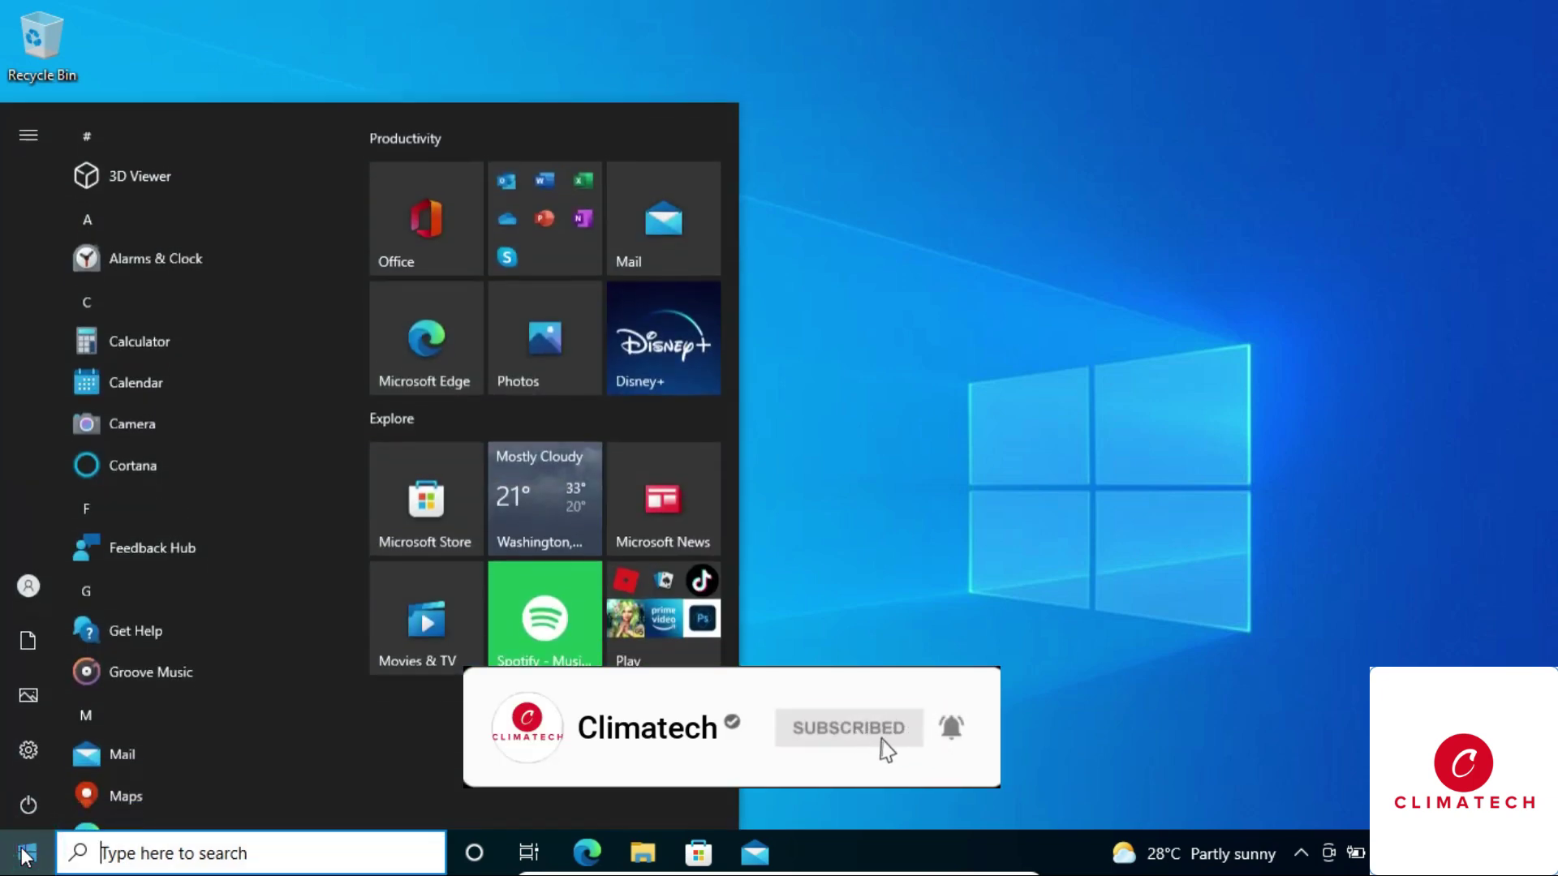
{"action": "mouse_move", "coordinate": [26, 589]}
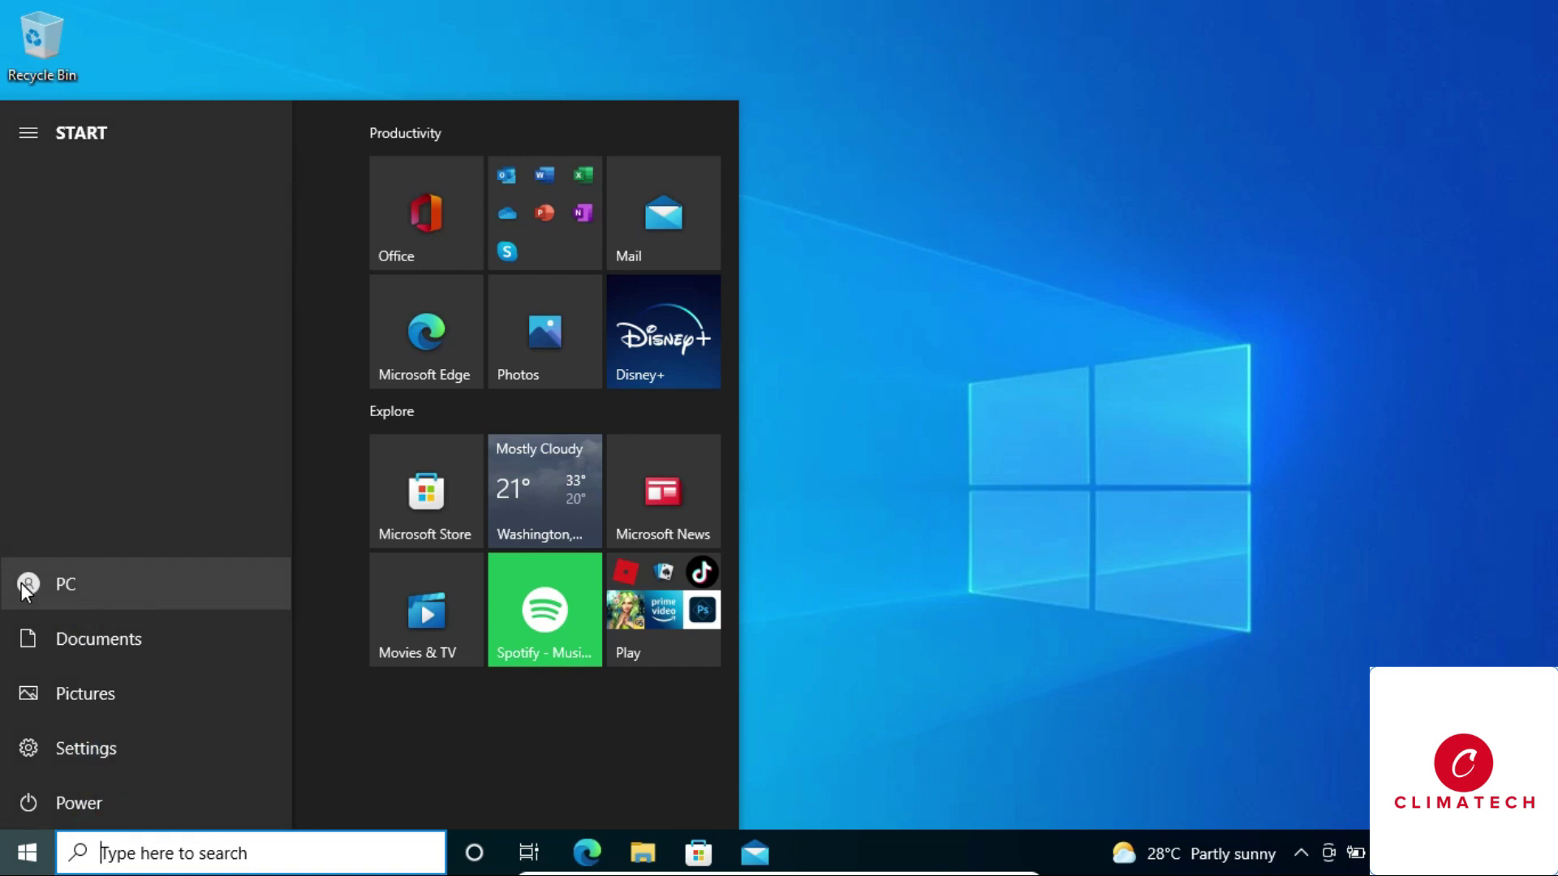
{"action": "left_click", "coordinate": [29, 585]}
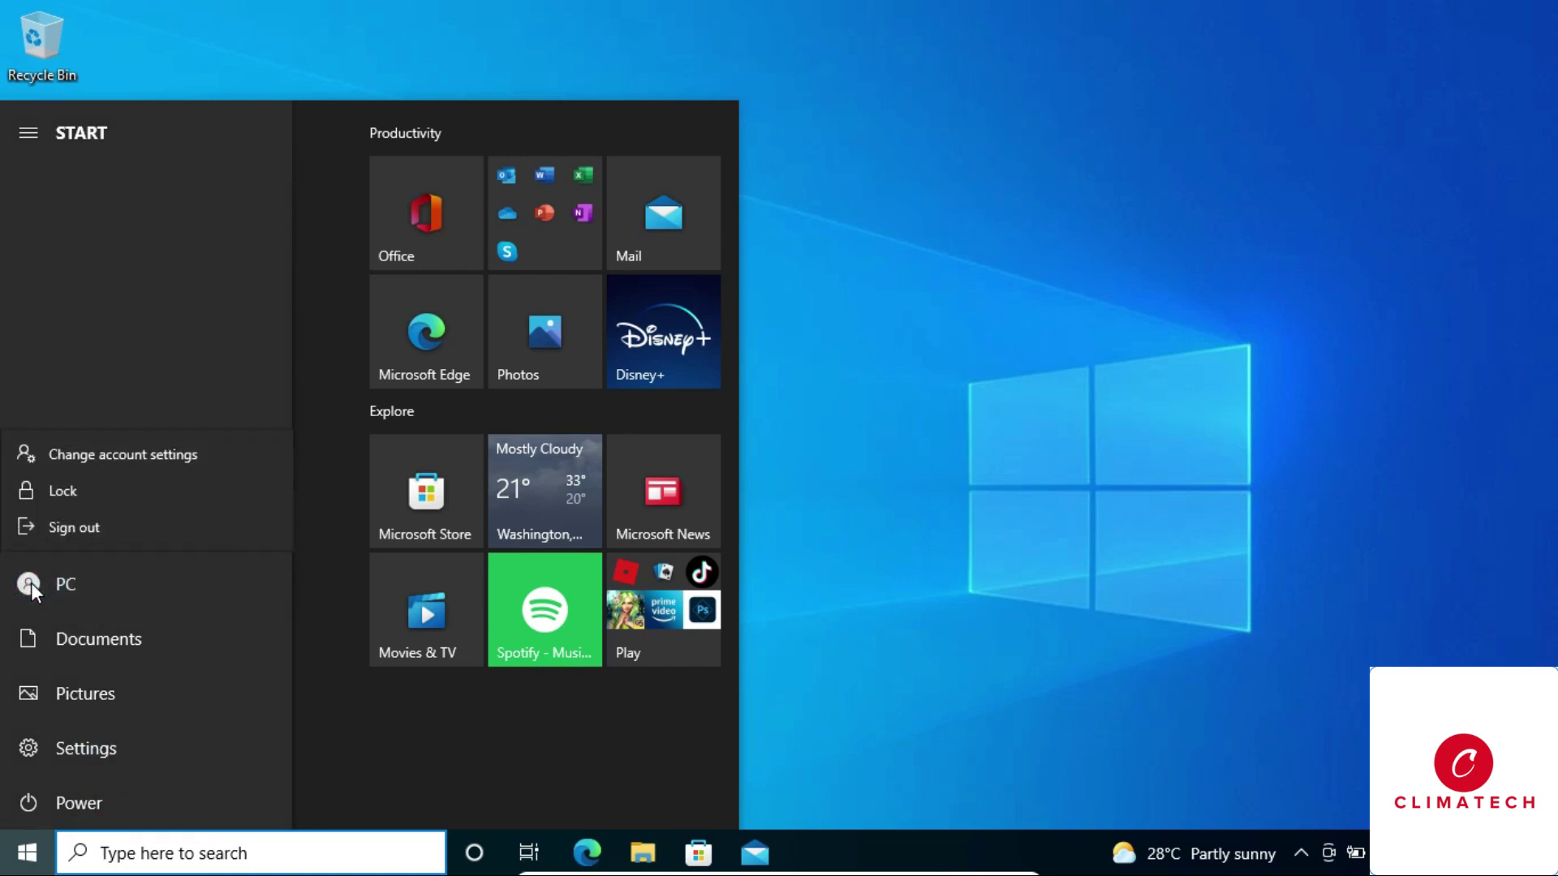
{"action": "left_click", "coordinate": [65, 489]}
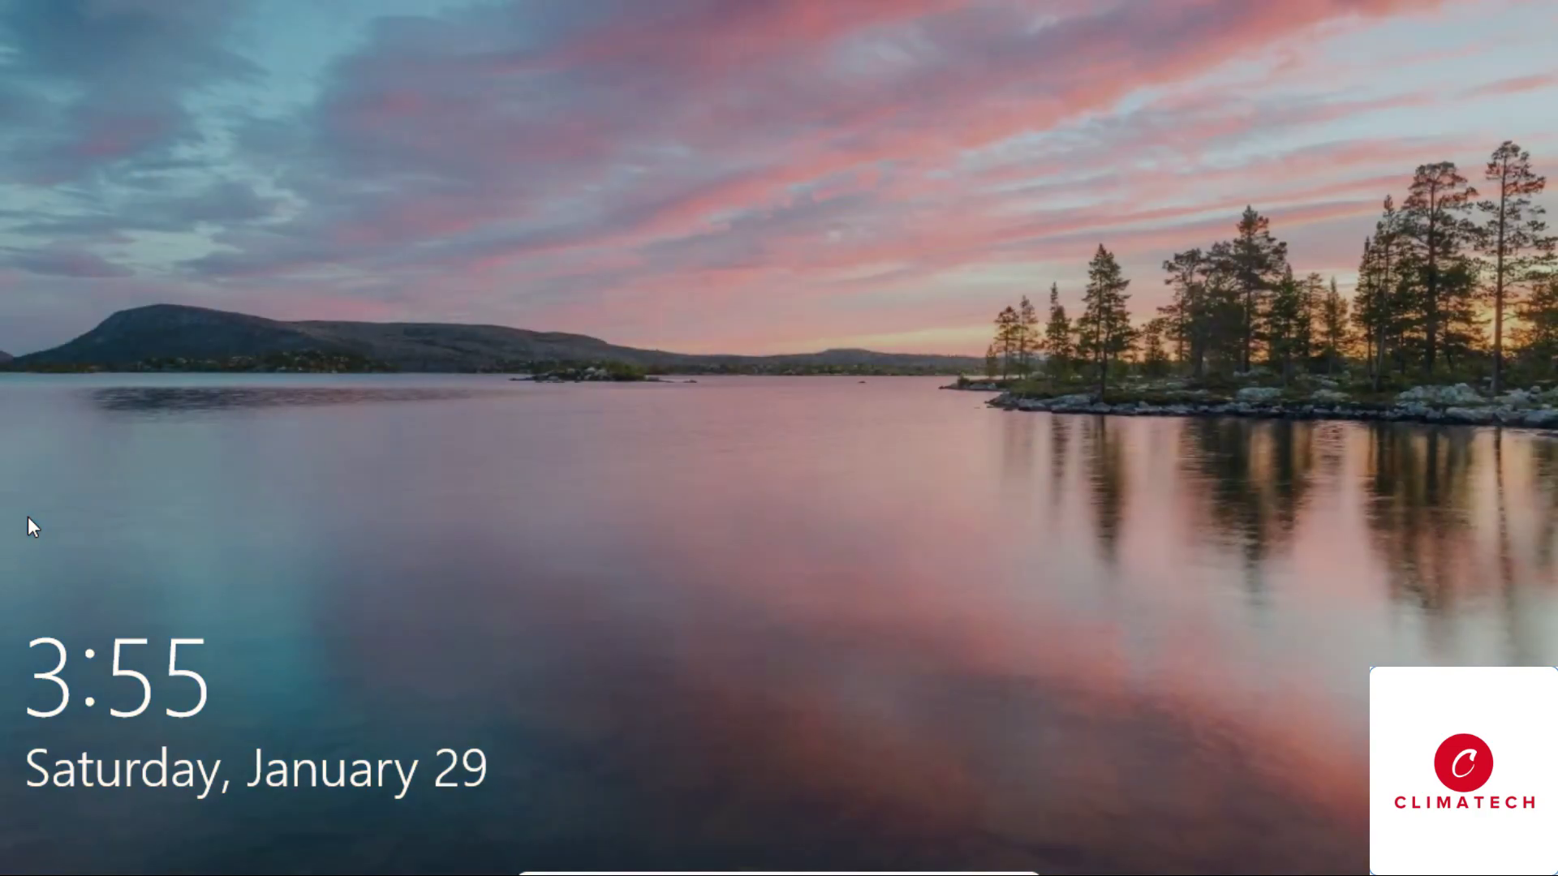
Get past the lock screen, sign in with the new password, and open Start.
{"action": "left_click", "coordinate": [577, 550]}
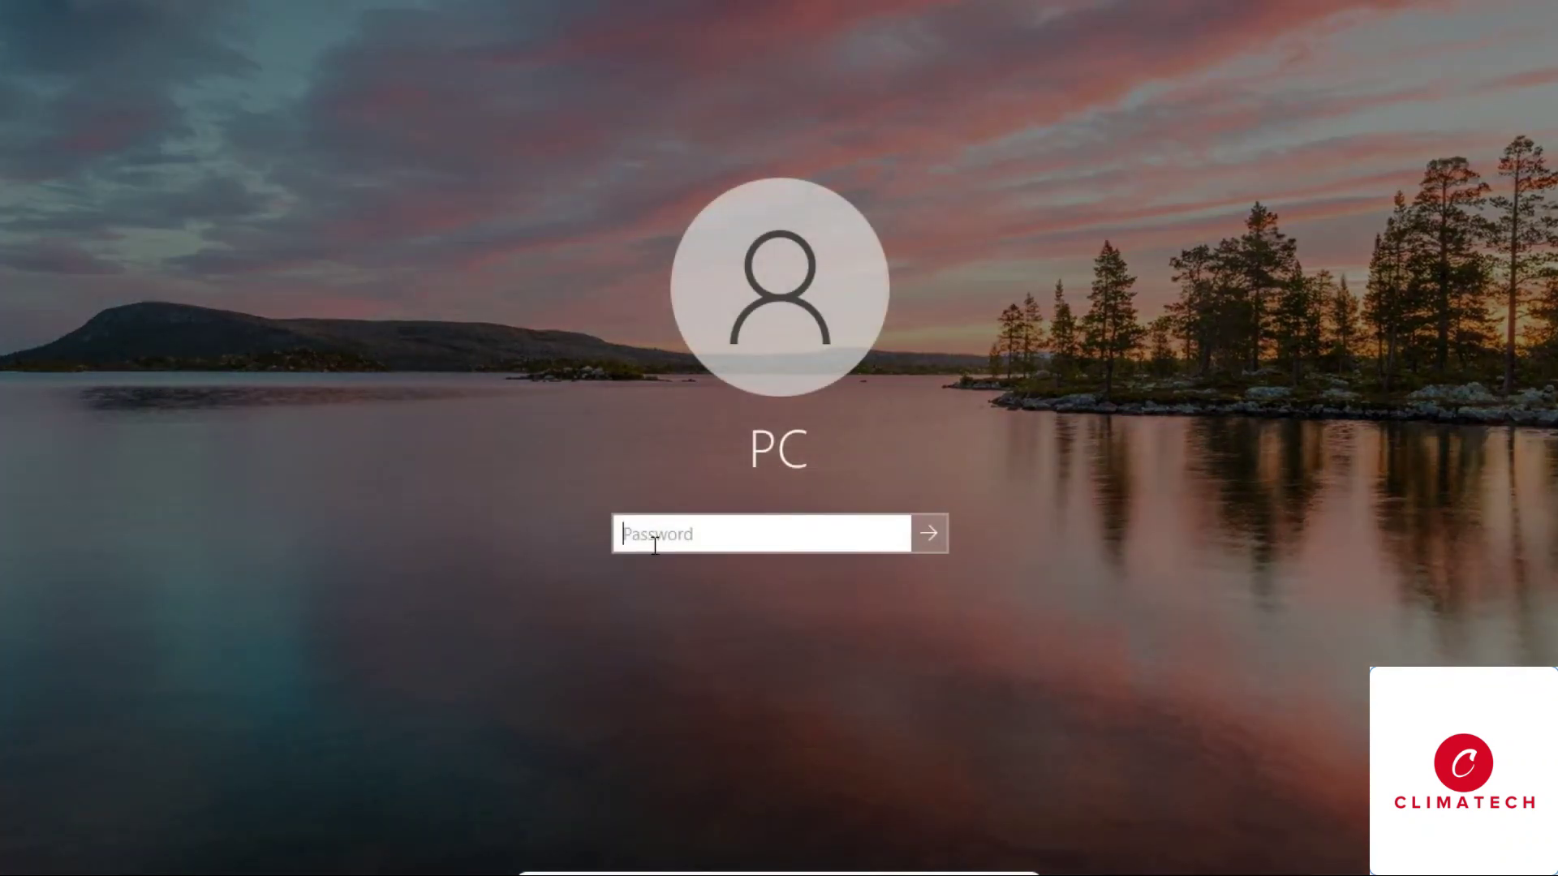
{"action": "left_click", "coordinate": [675, 537]}
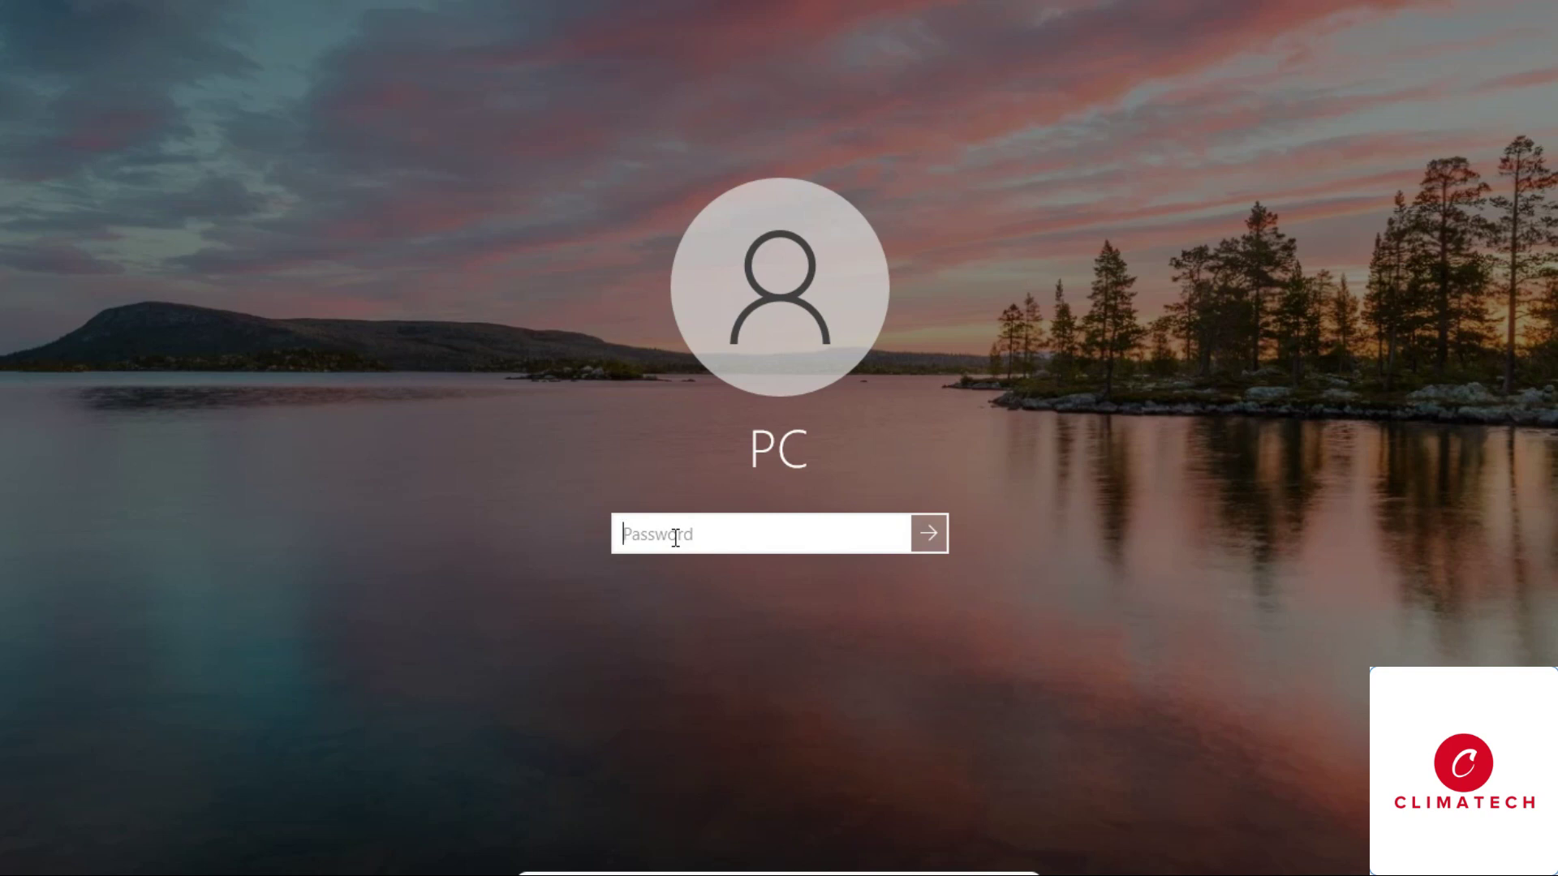
{"action": "type", "text": "•••"}
{"action": "left_click", "coordinate": [926, 532]}
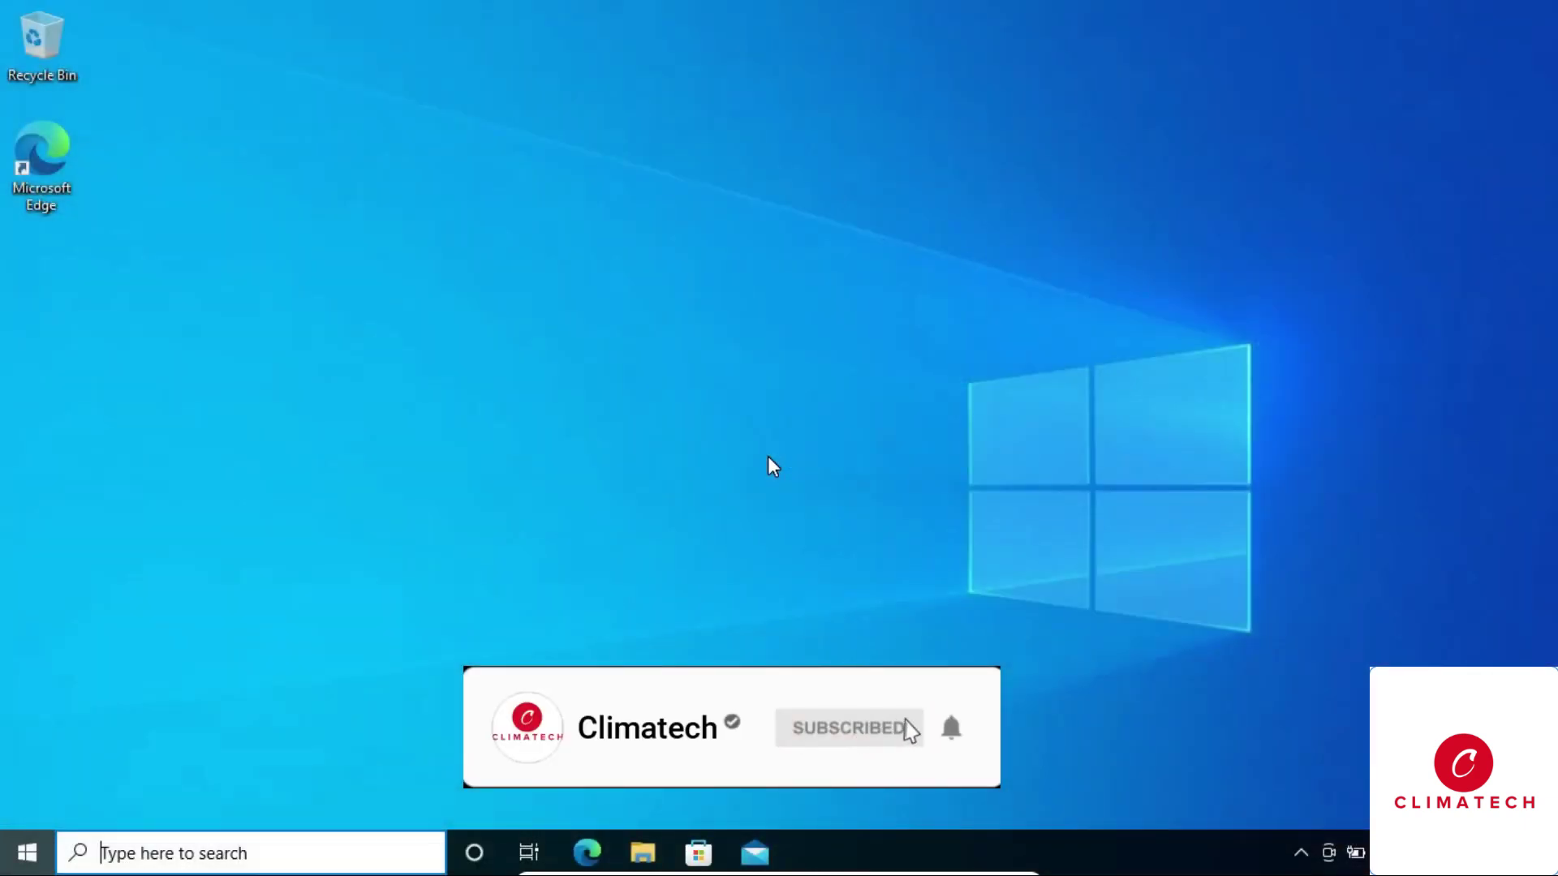
{"action": "key", "text": "super"}
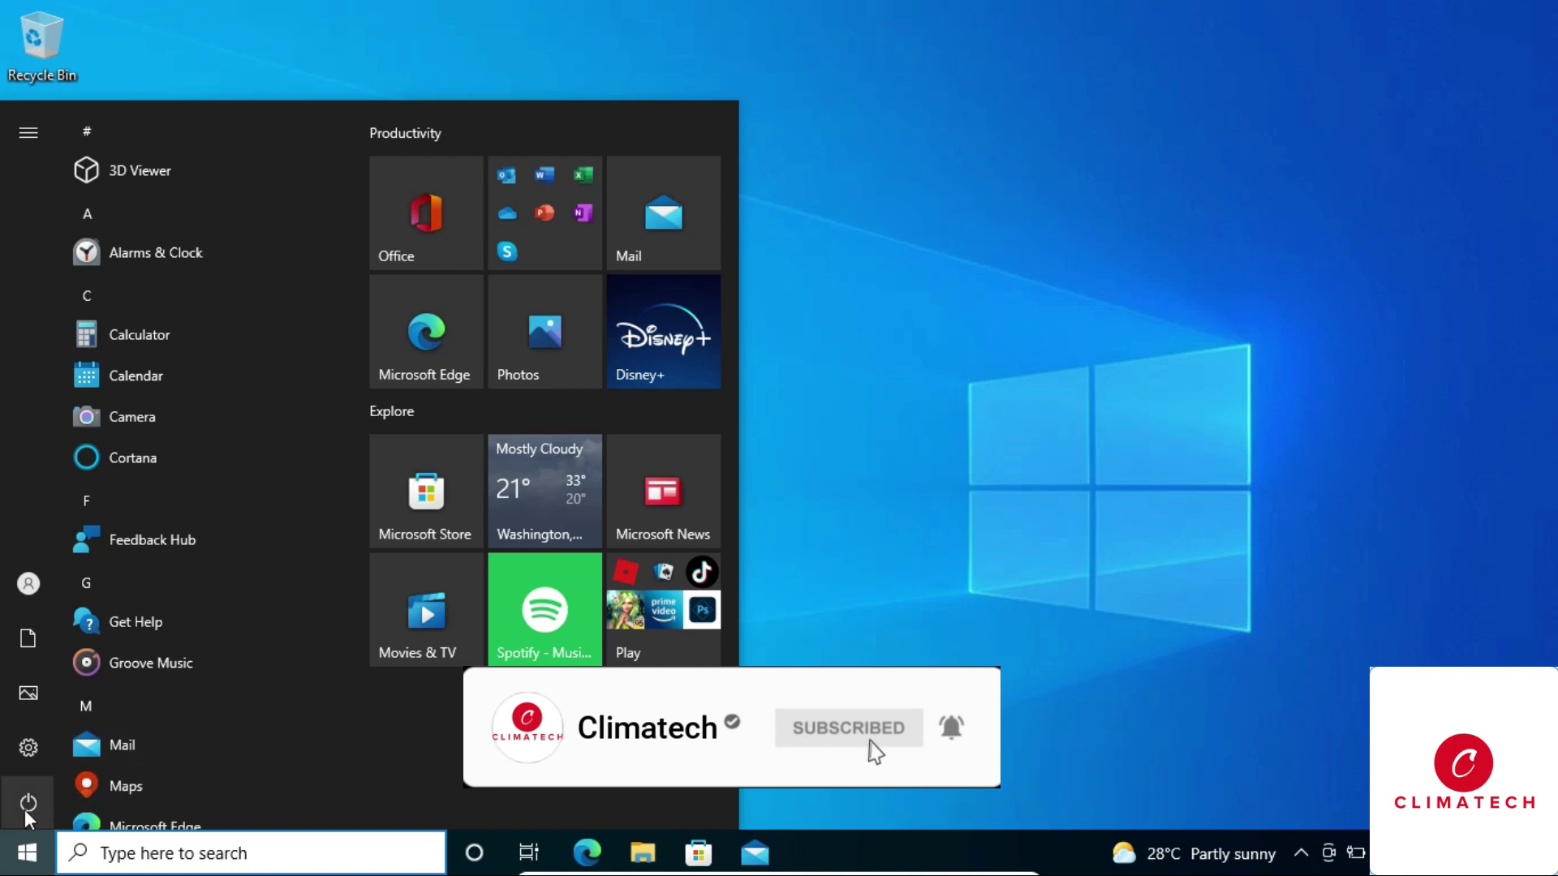
Reopen Settings > Accounts > Sign-in options and choose Change under Password.
{"action": "left_click", "coordinate": [24, 801]}
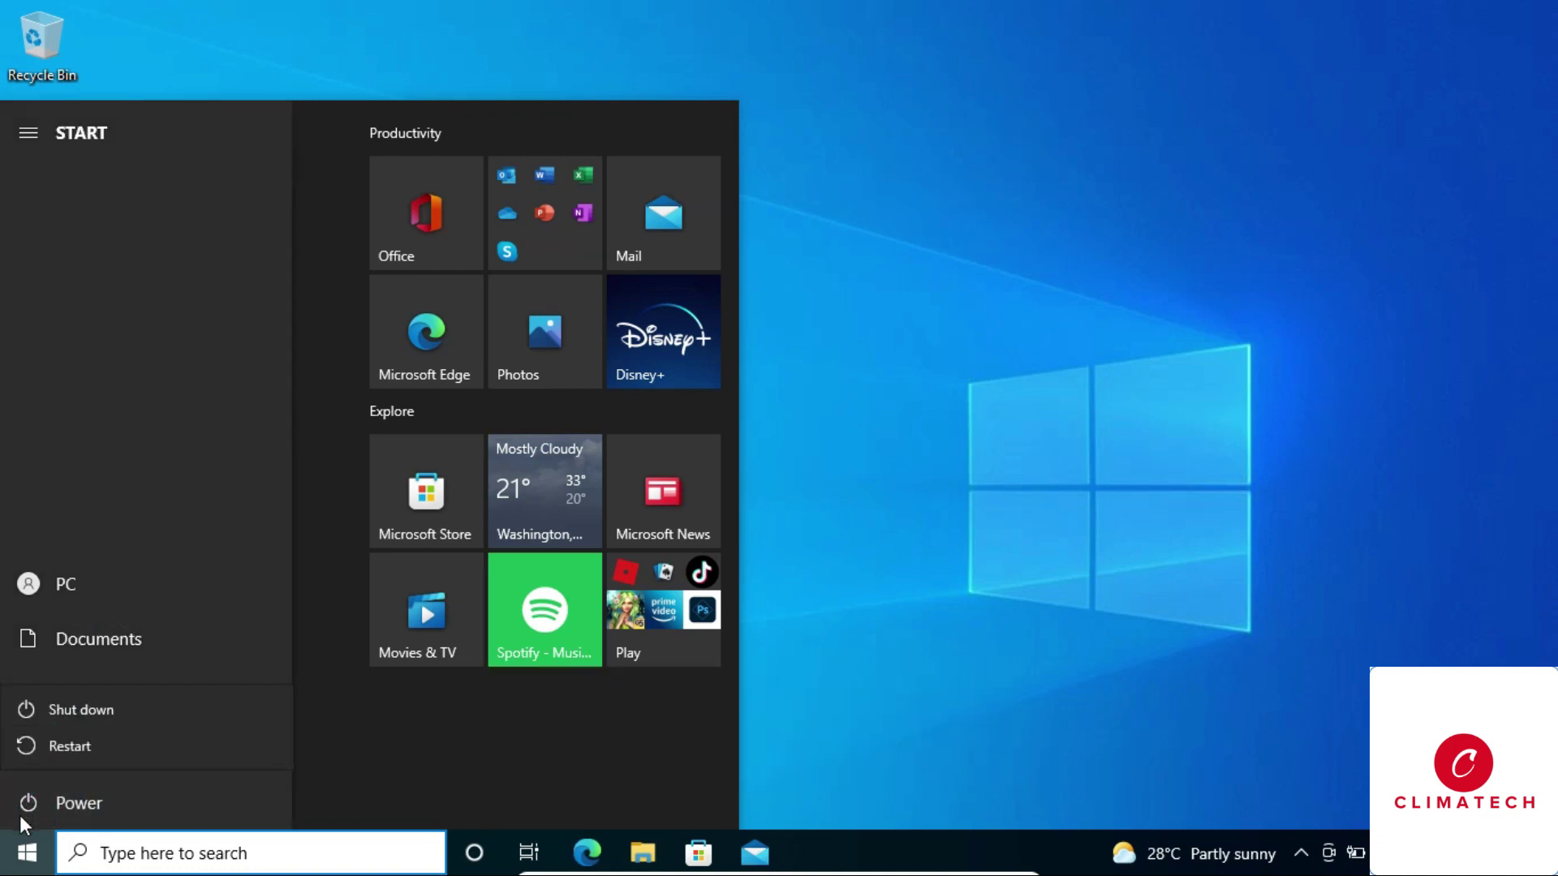
{"action": "left_click", "coordinate": [31, 849]}
{"action": "left_click", "coordinate": [26, 852]}
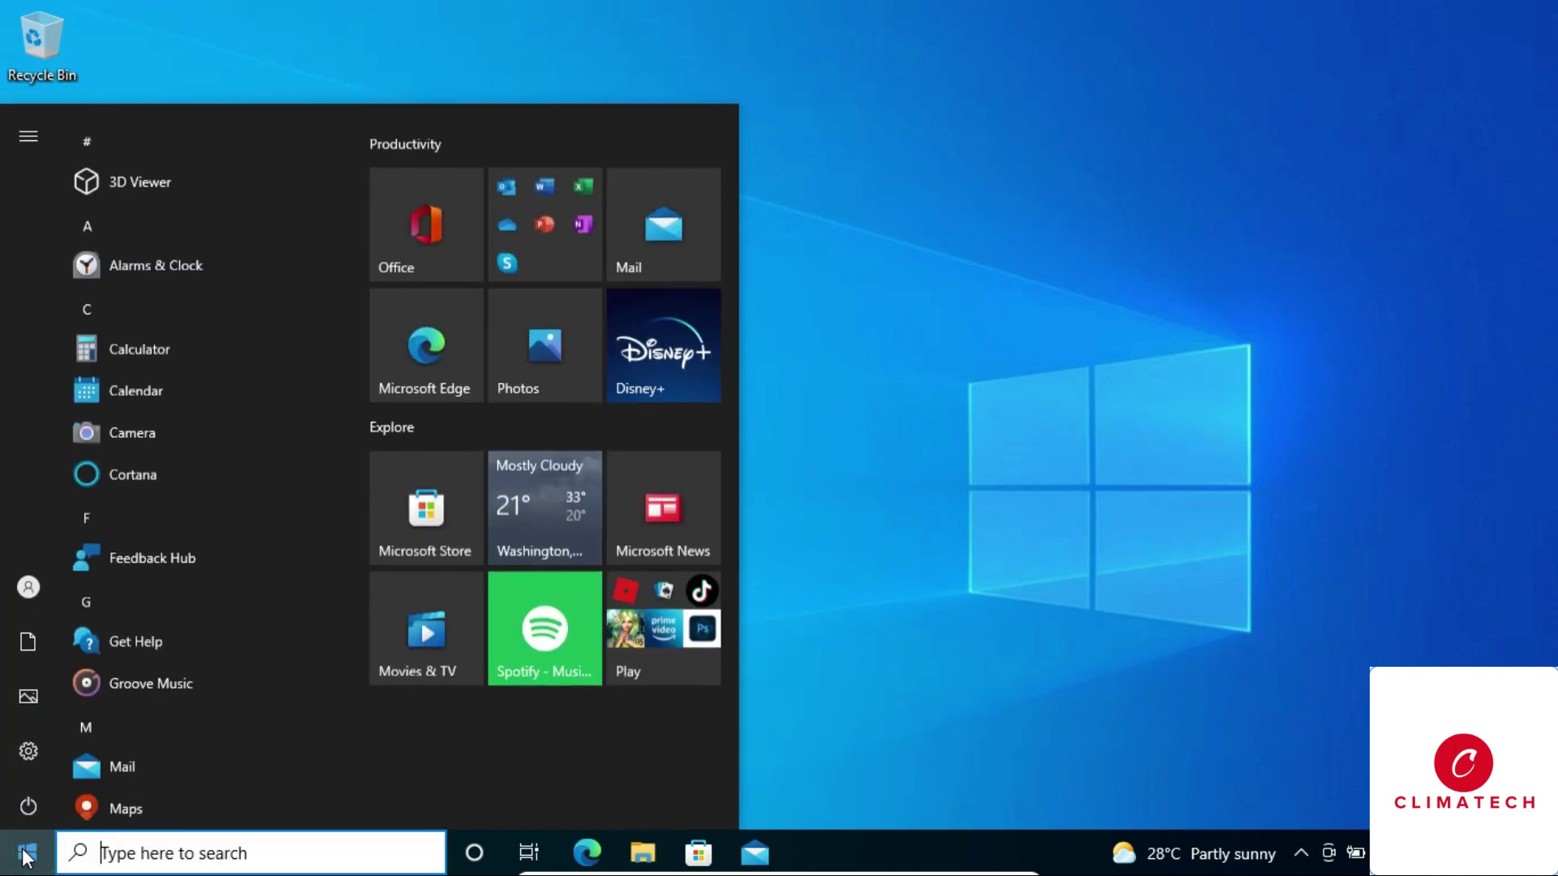
{"action": "left_click", "coordinate": [34, 747]}
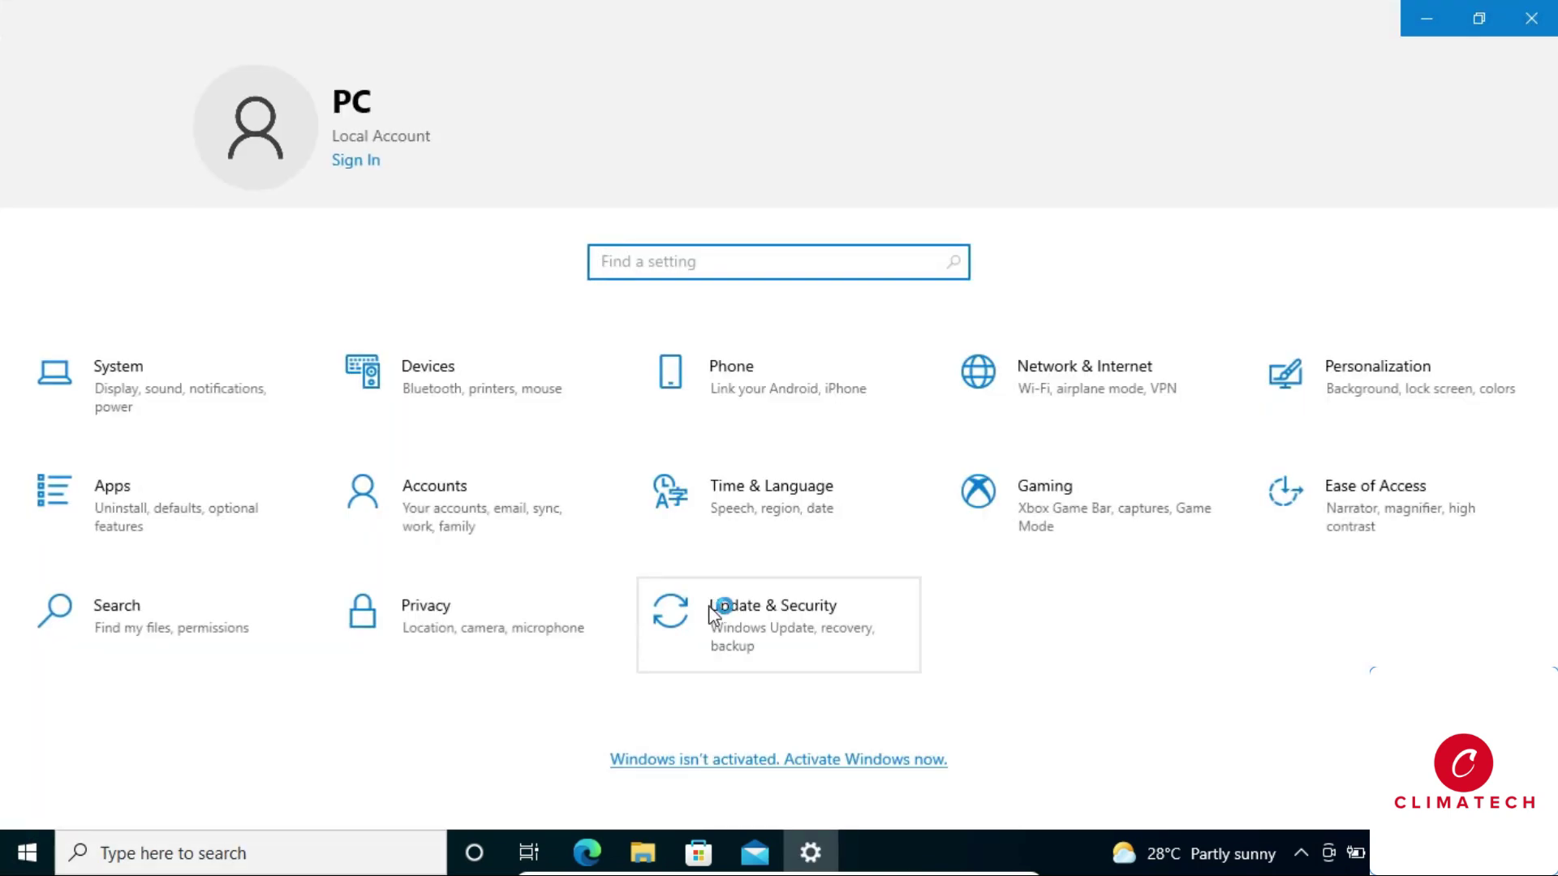
{"action": "left_click", "coordinate": [514, 524]}
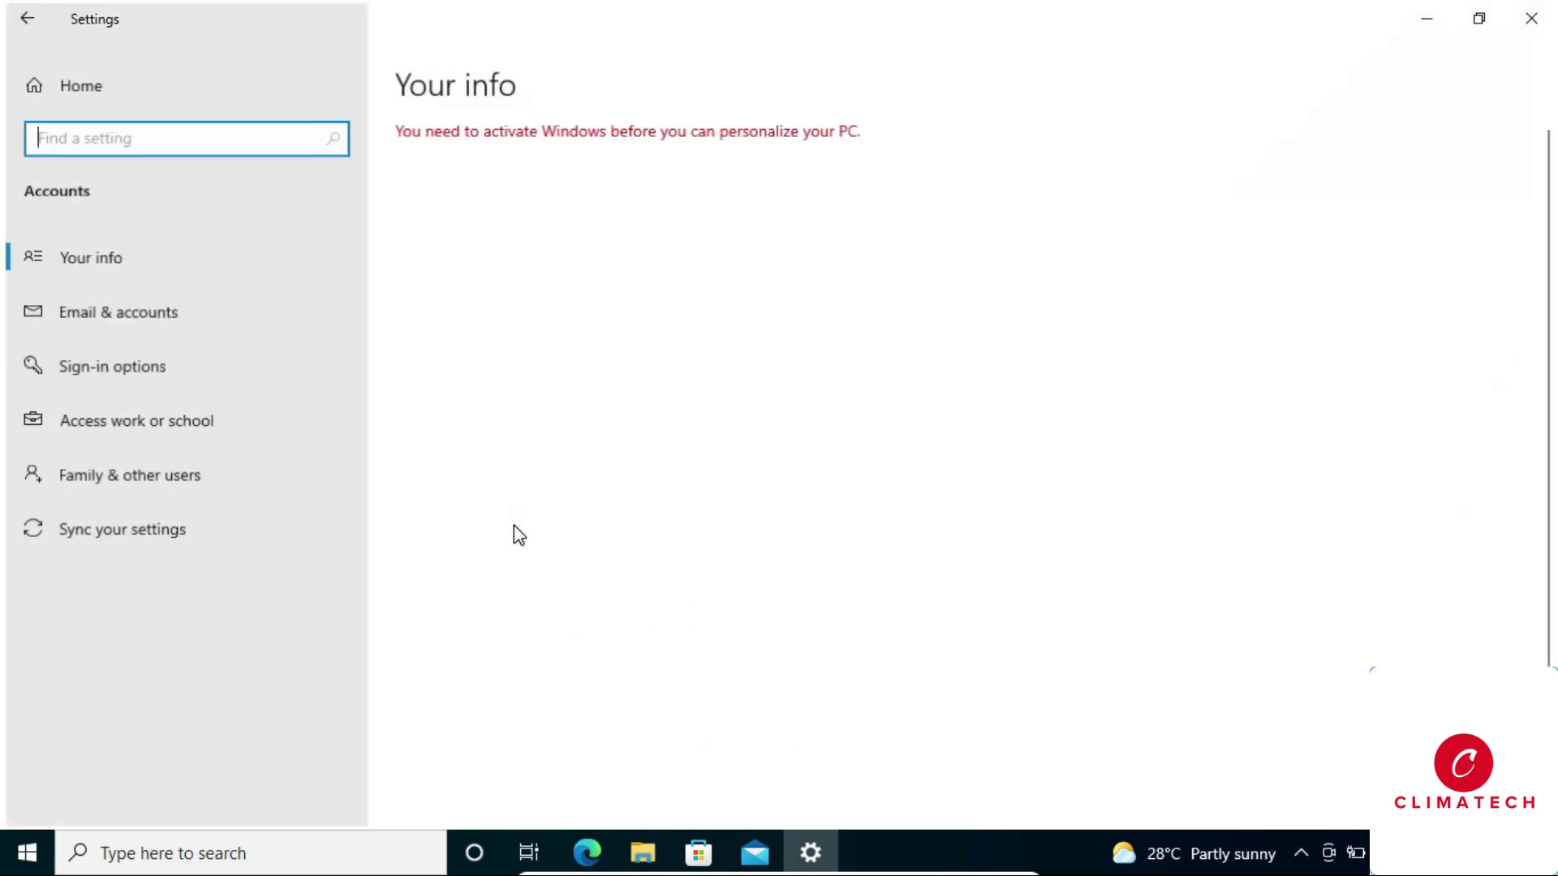
{"action": "left_click", "coordinate": [162, 374]}
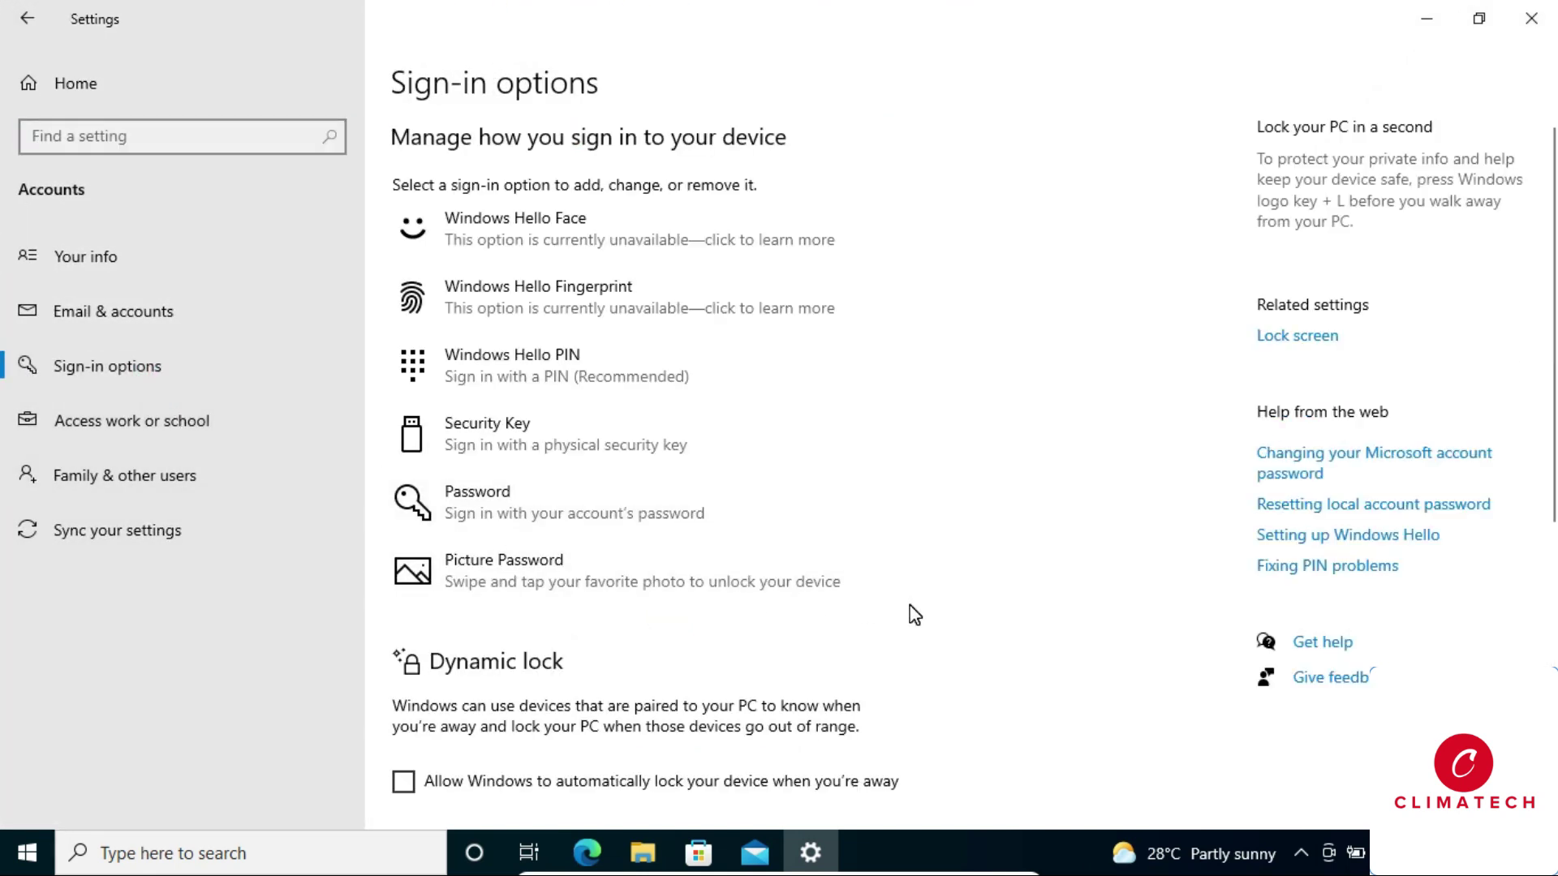
{"action": "left_click", "coordinate": [544, 498]}
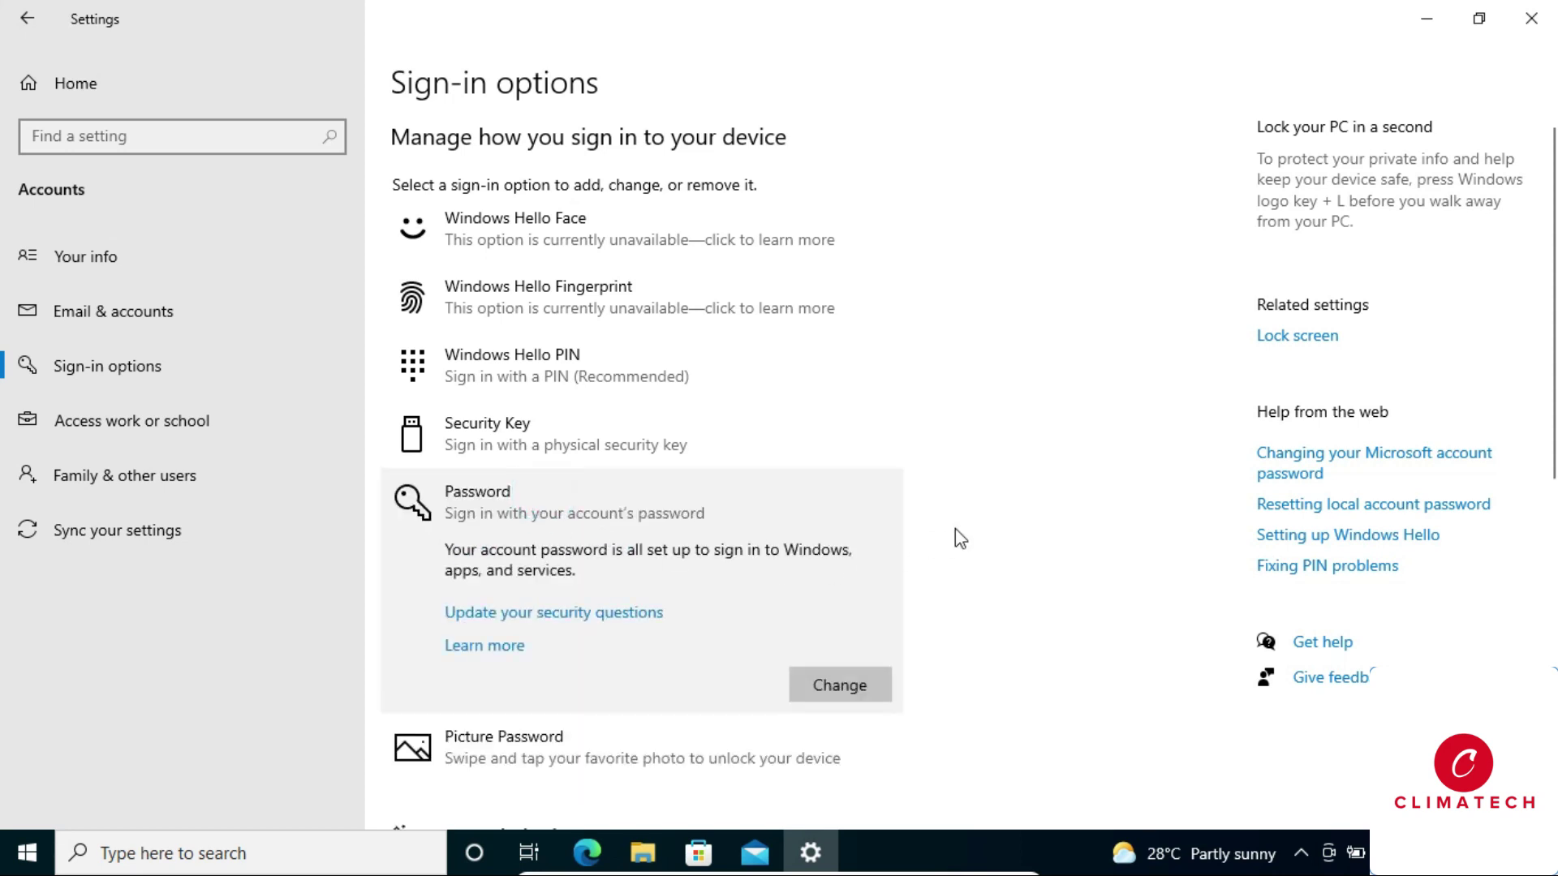
{"action": "scroll", "coordinate": [957, 527], "scroll_direction": "down", "scroll_amount": 3}
{"action": "left_click", "coordinate": [844, 449]}
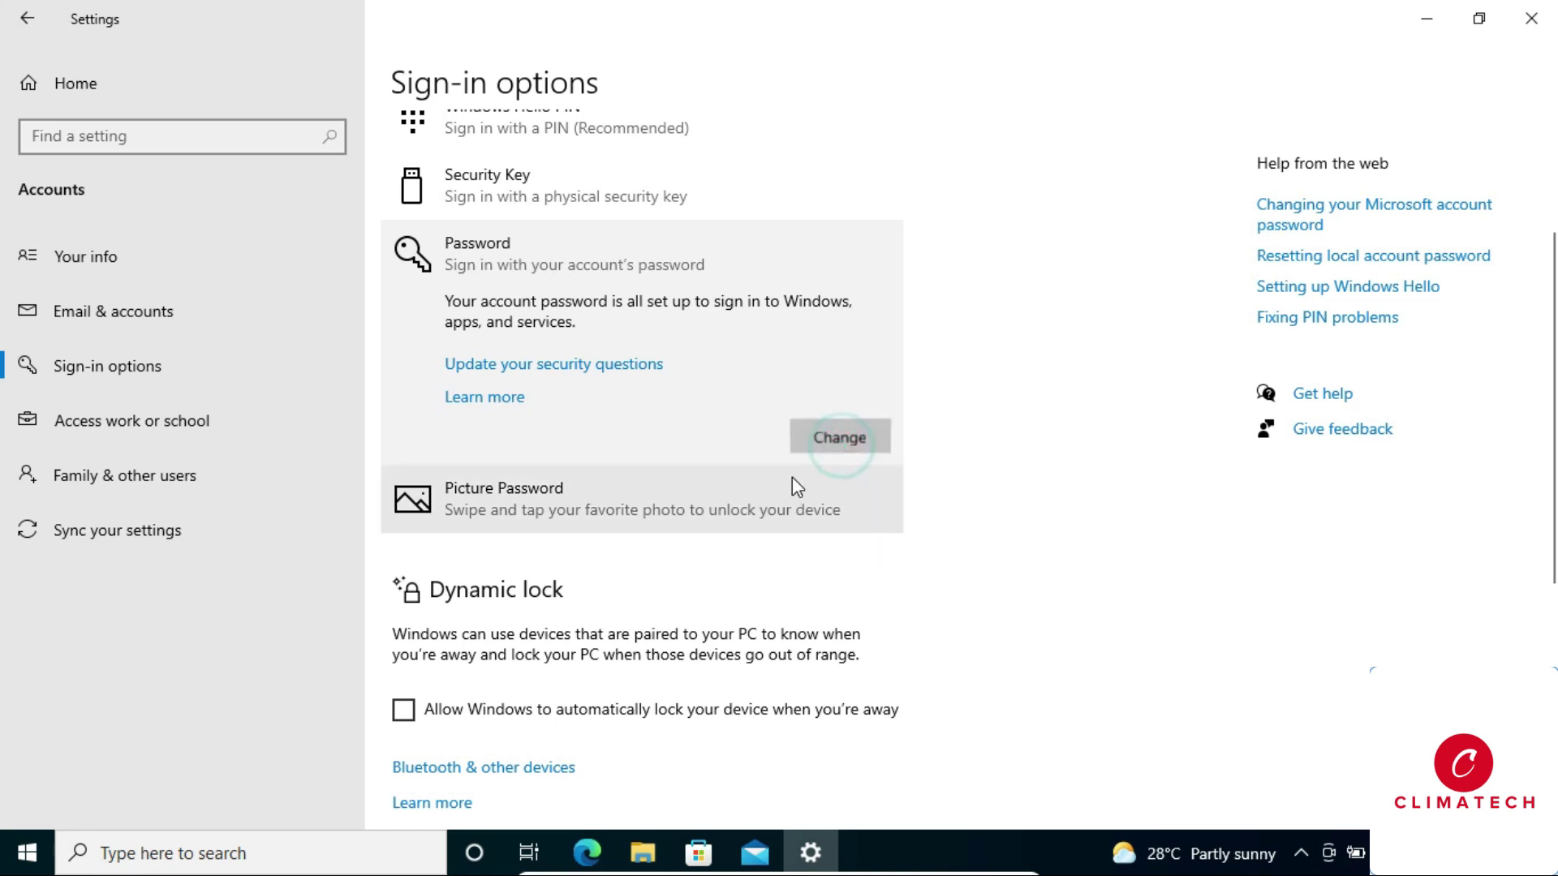
Confirm the current password, then submit blank new password, confirmation and hint fields.
{"action": "left_click", "coordinate": [712, 282]}
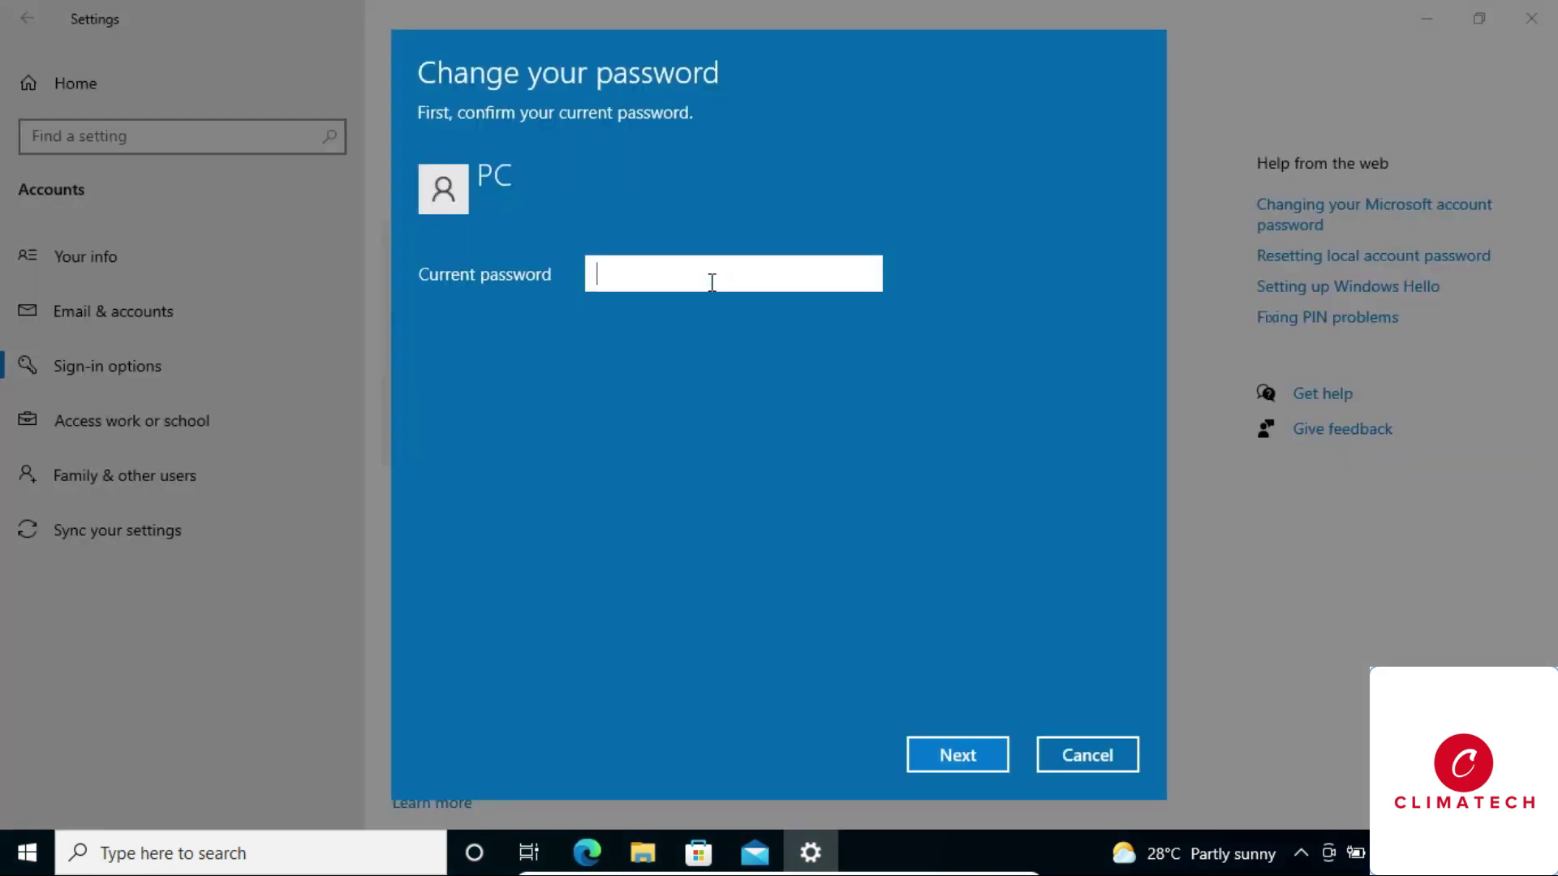
{"action": "type", "text": "•••"}
{"action": "left_click", "coordinate": [941, 755]}
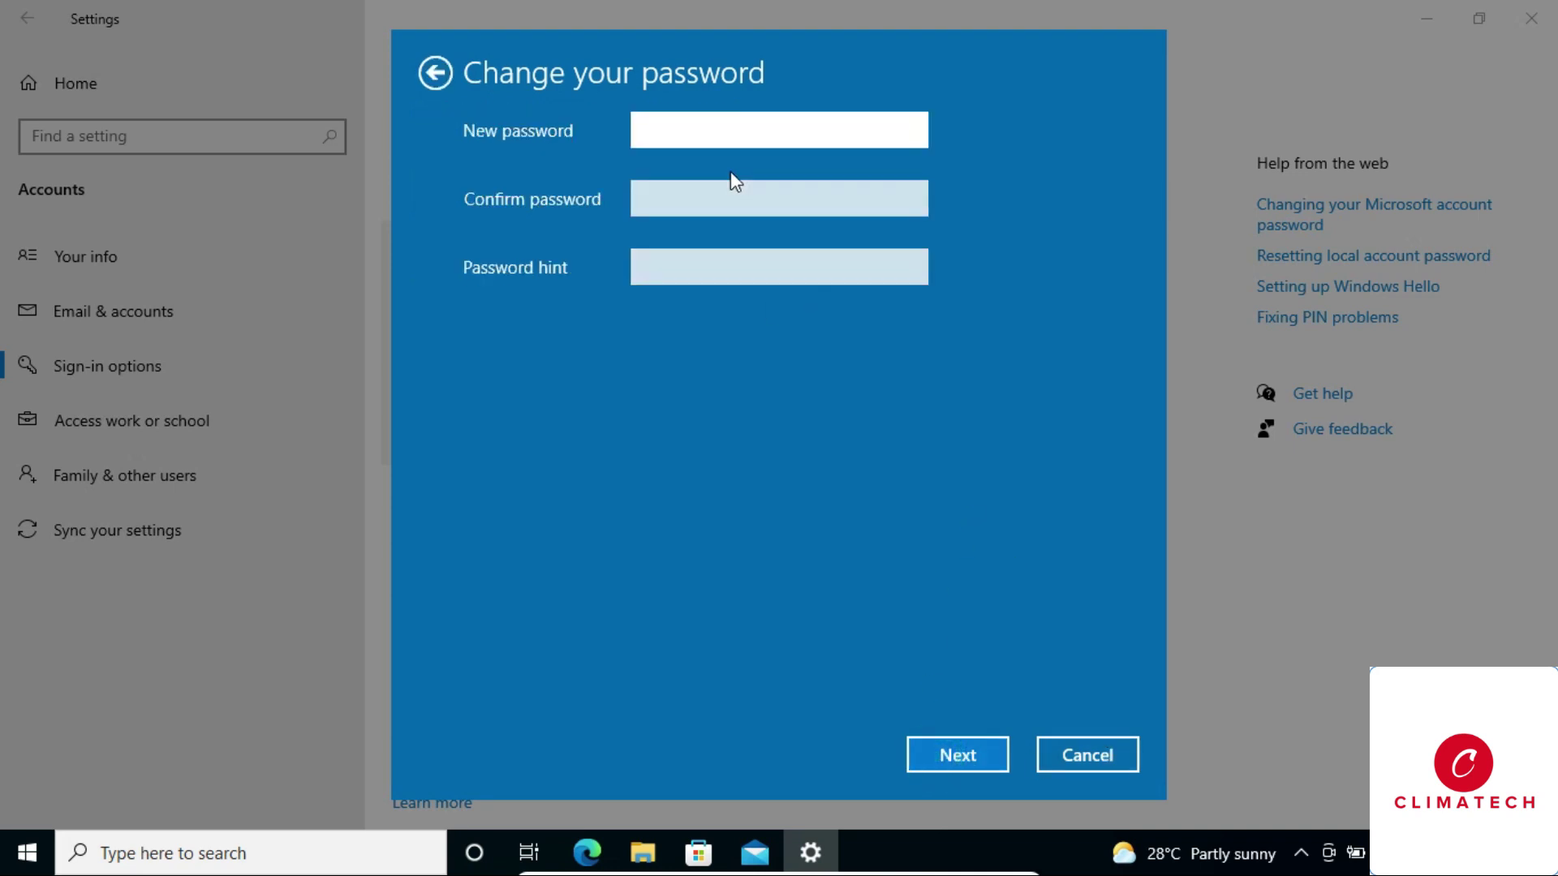
{"action": "left_click", "coordinate": [722, 115]}
{"action": "left_click", "coordinate": [947, 753]}
{"action": "left_click", "coordinate": [952, 752]}
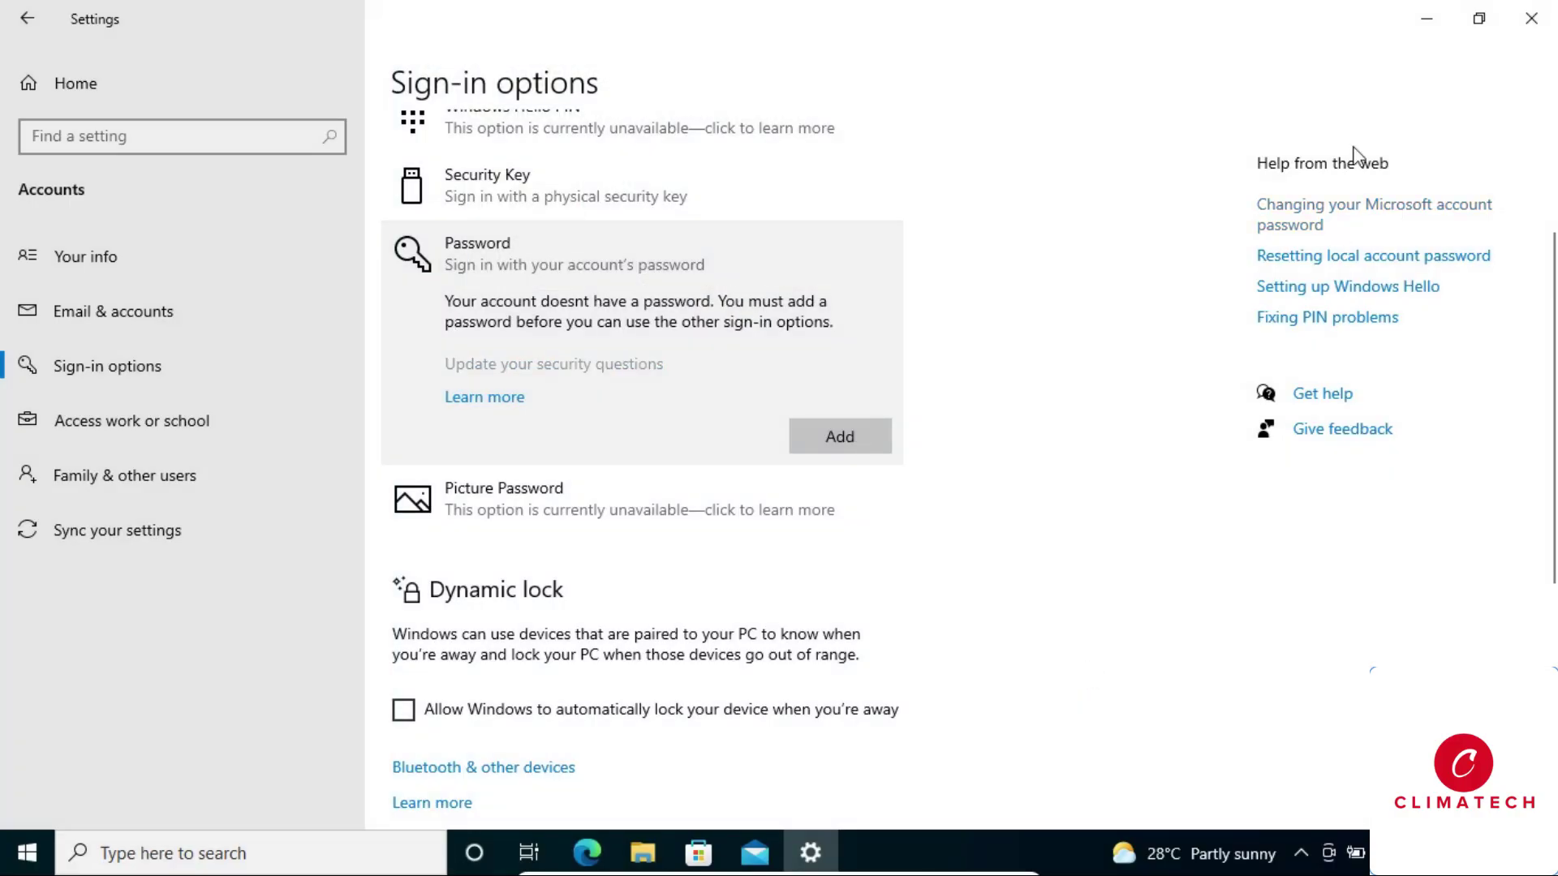
Minimize Settings and refresh the desktop four times.
{"action": "left_click", "coordinate": [1432, 19]}
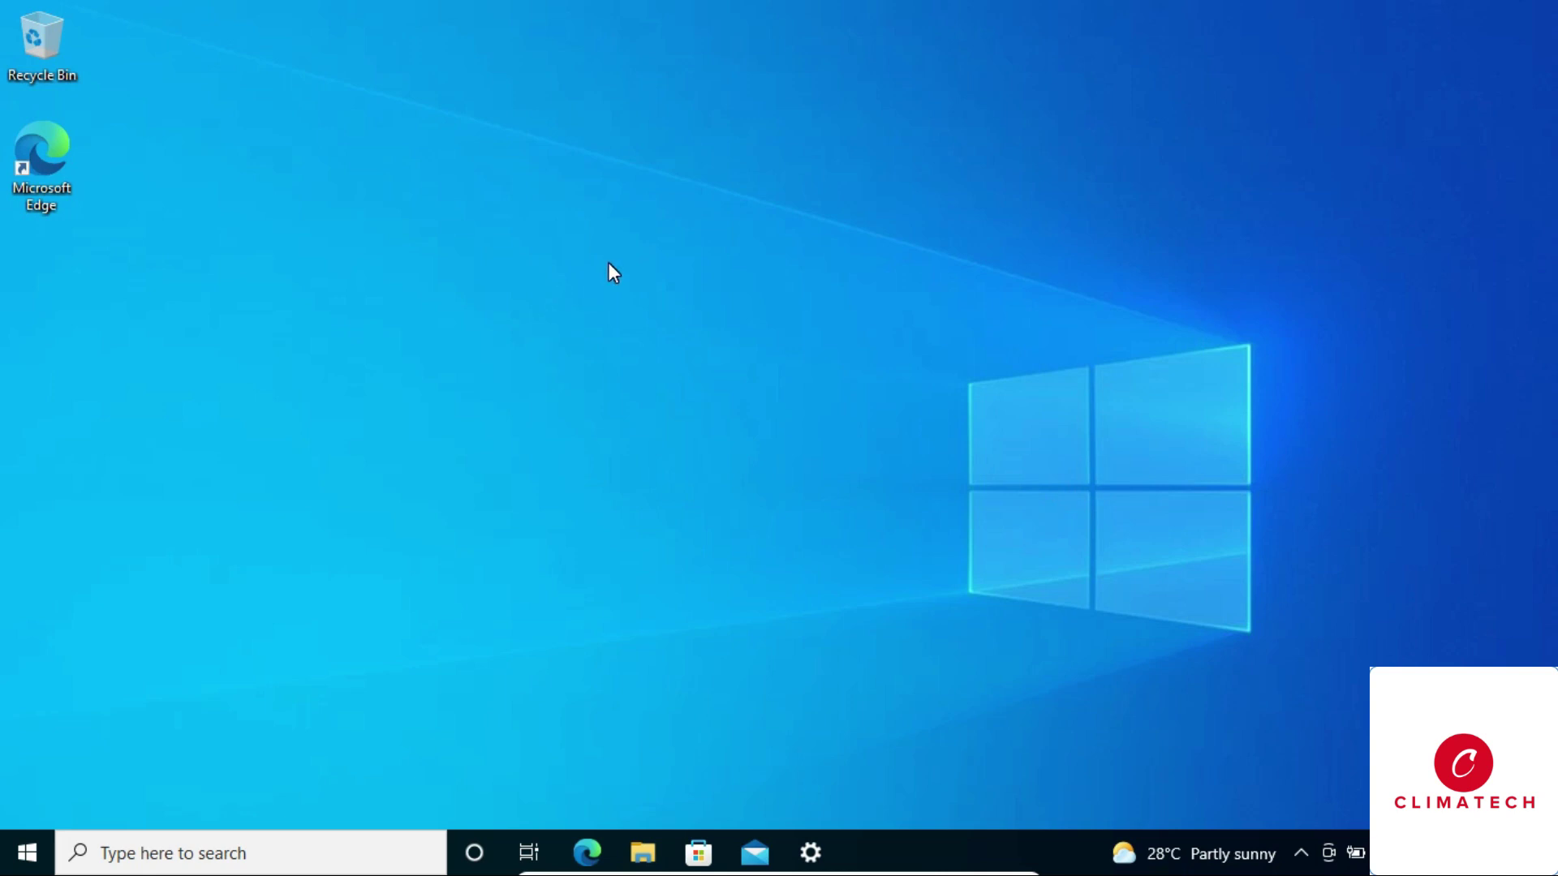
{"action": "right_click", "coordinate": [639, 283]}
{"action": "left_click", "coordinate": [676, 357]}
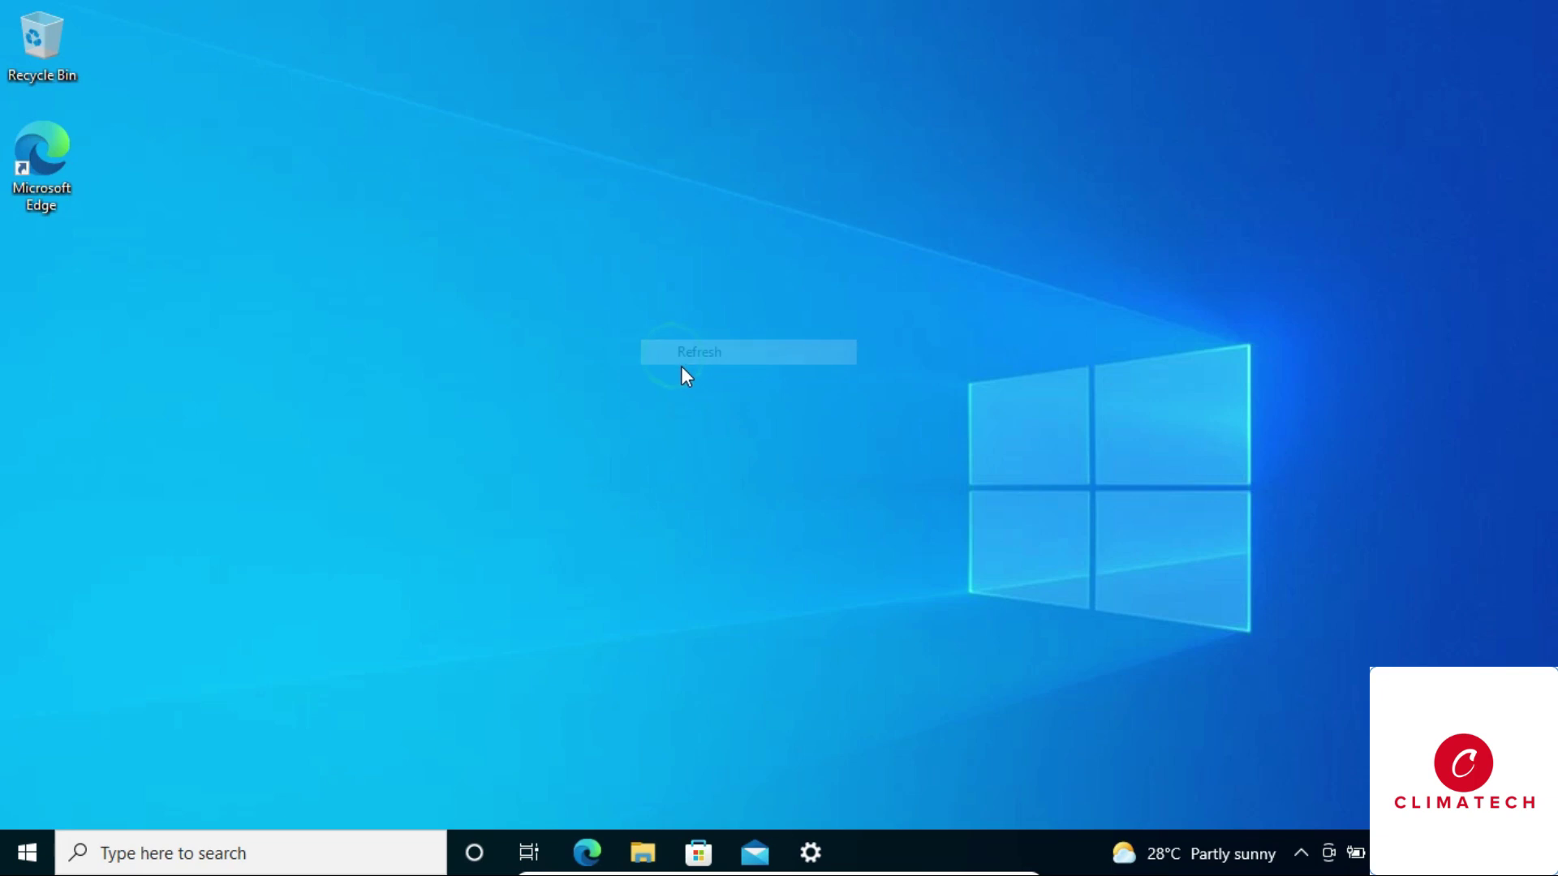
{"action": "right_click", "coordinate": [683, 255]}
{"action": "left_click", "coordinate": [759, 323]}
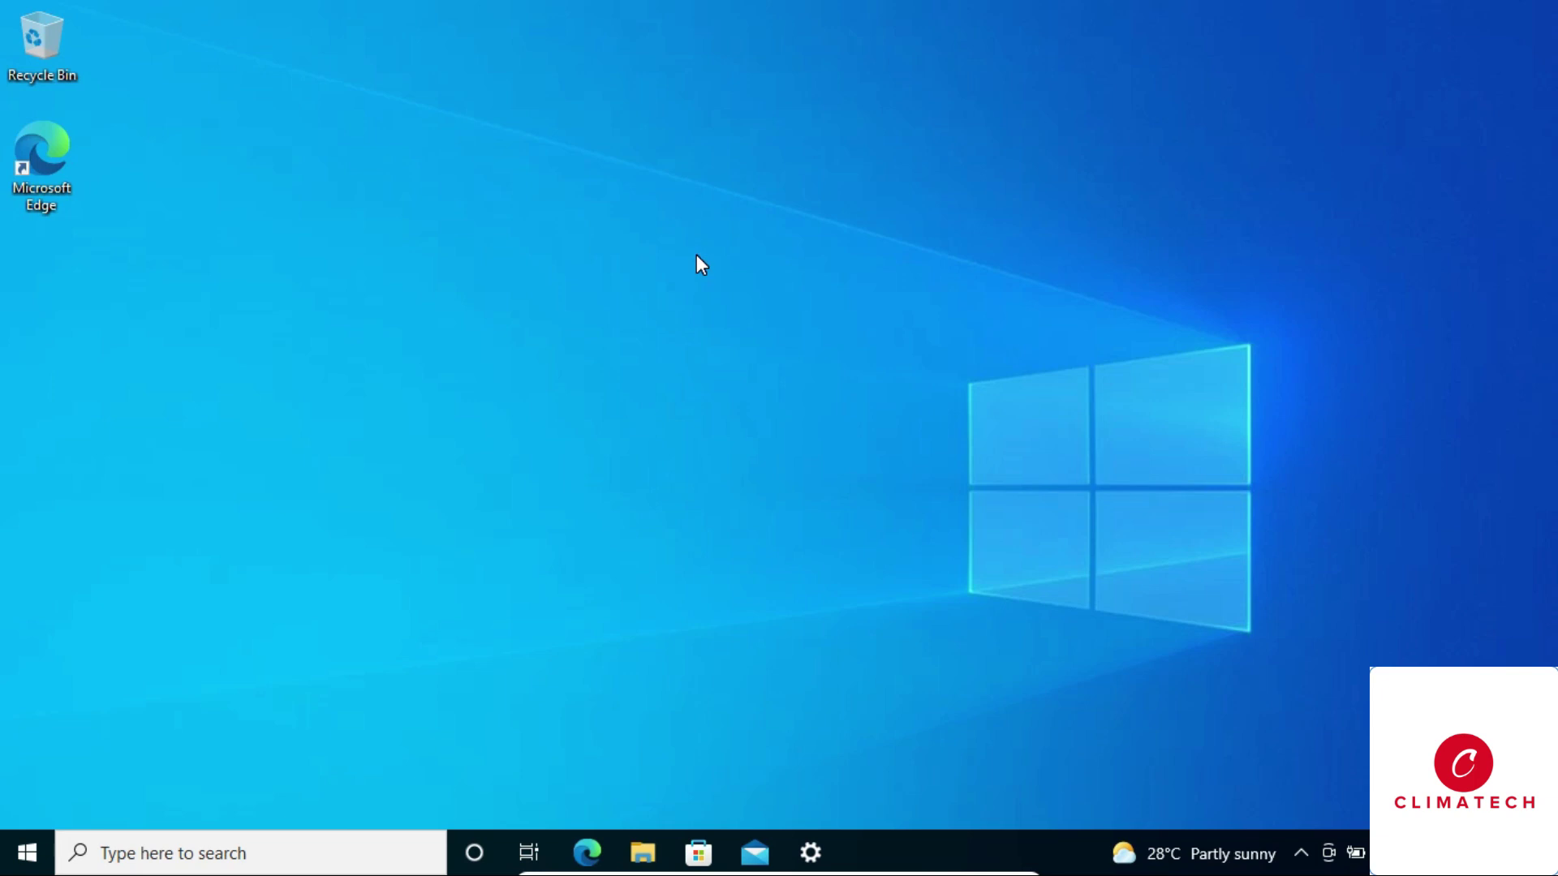
{"action": "right_click", "coordinate": [751, 313]}
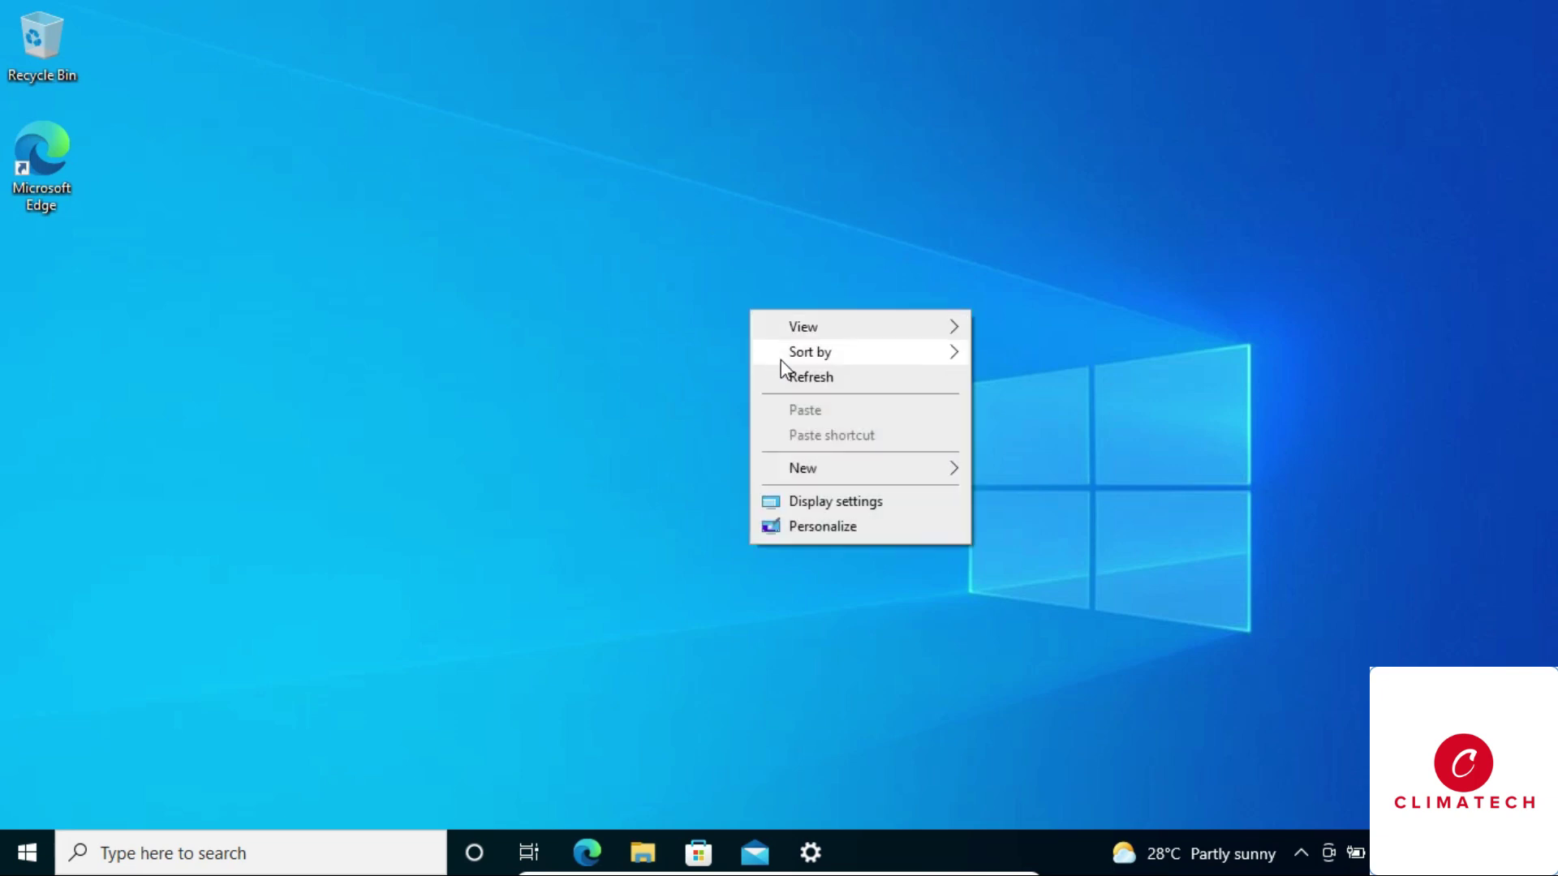
{"action": "left_click", "coordinate": [792, 375]}
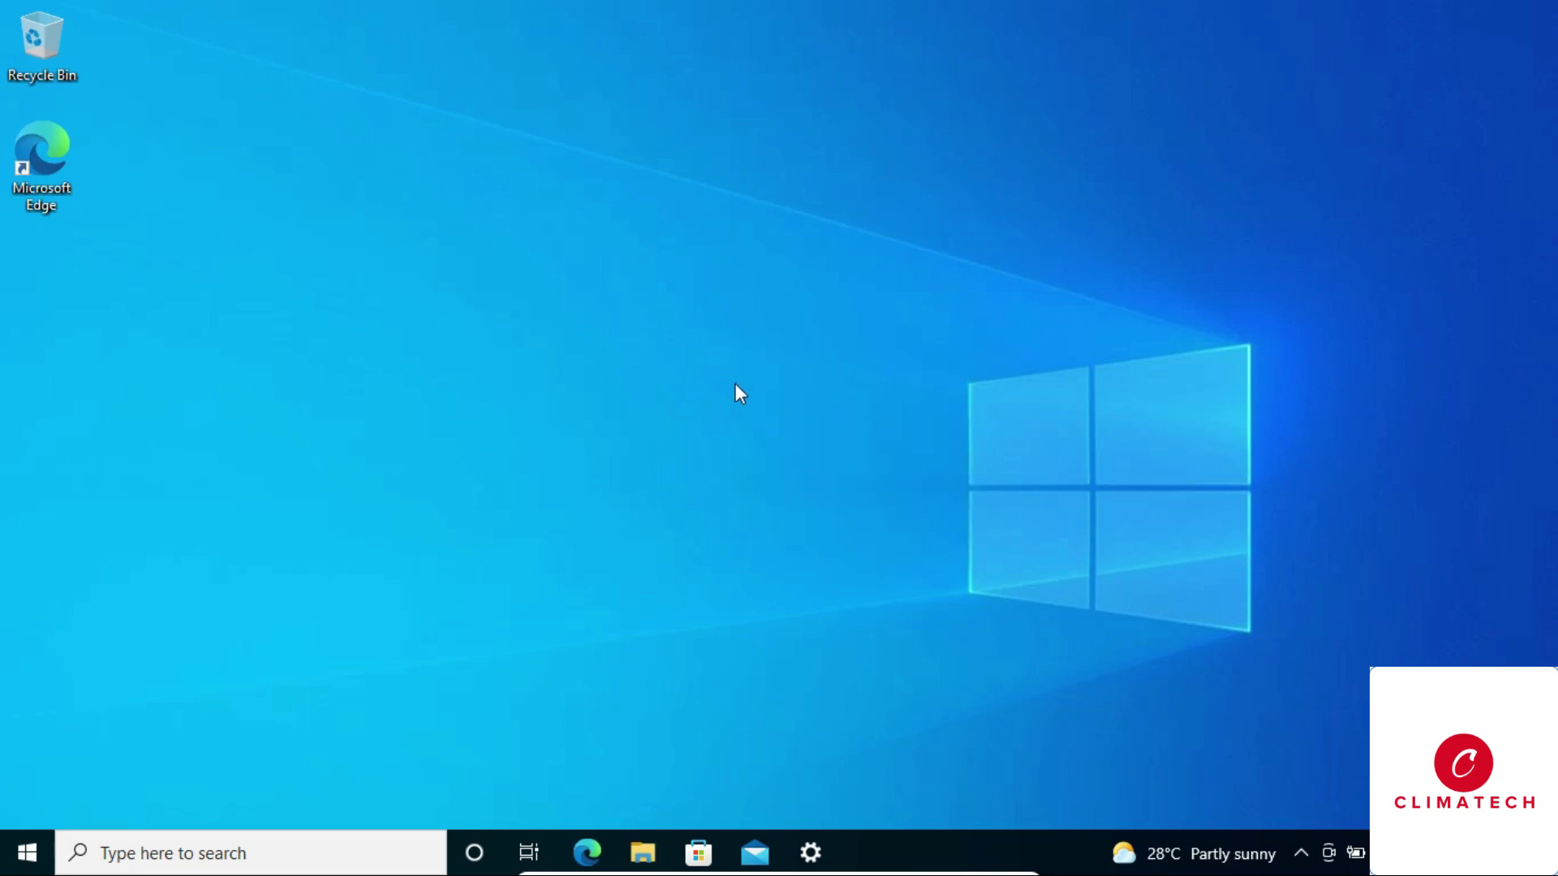
{"action": "right_click", "coordinate": [735, 349]}
{"action": "left_click", "coordinate": [772, 420]}
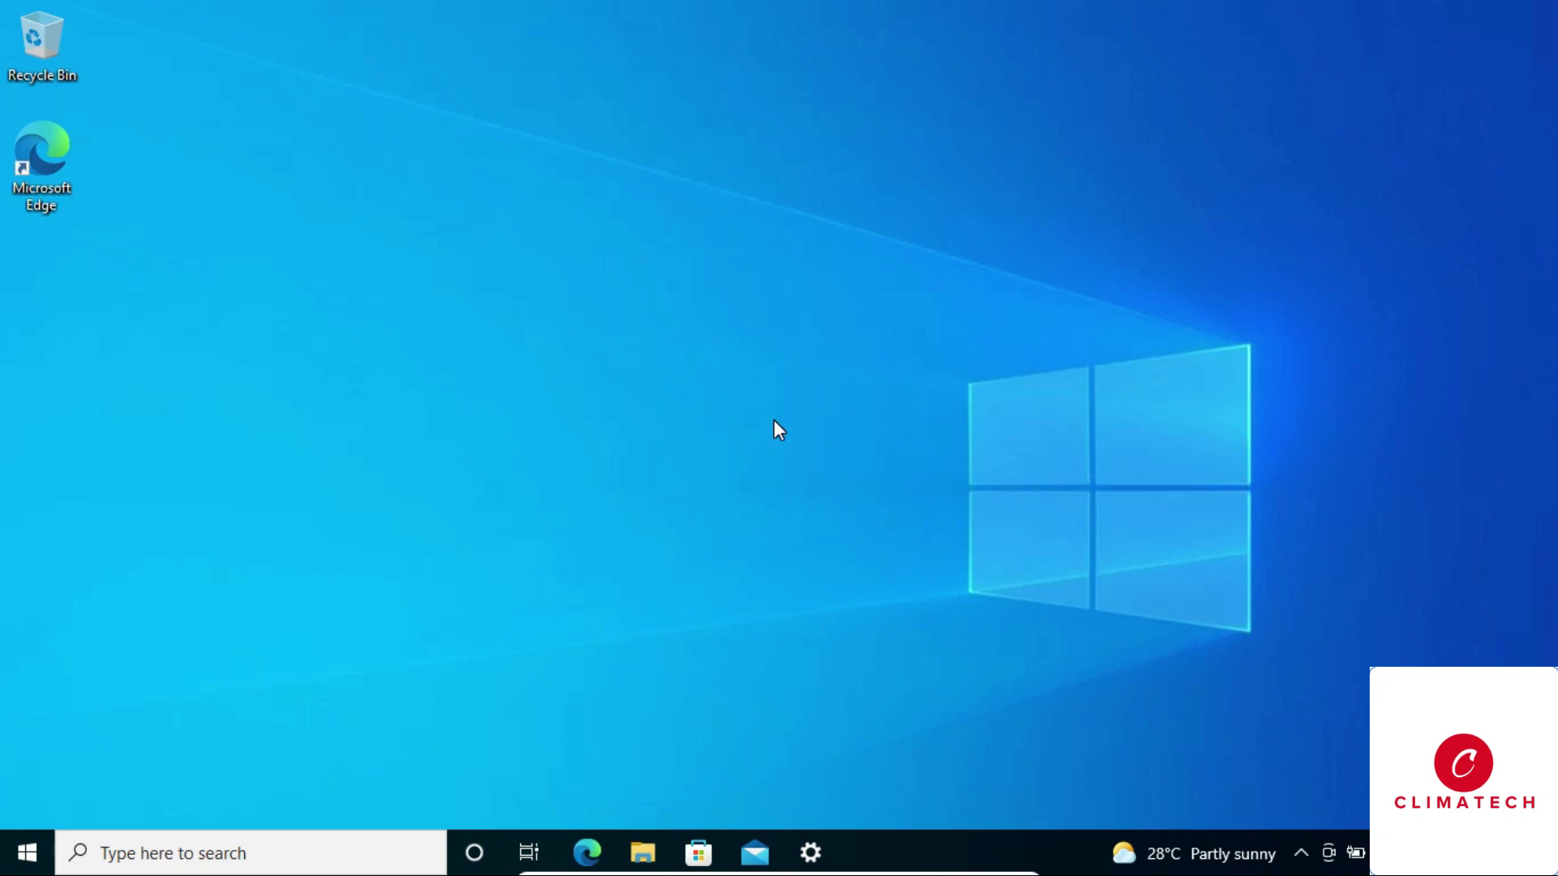